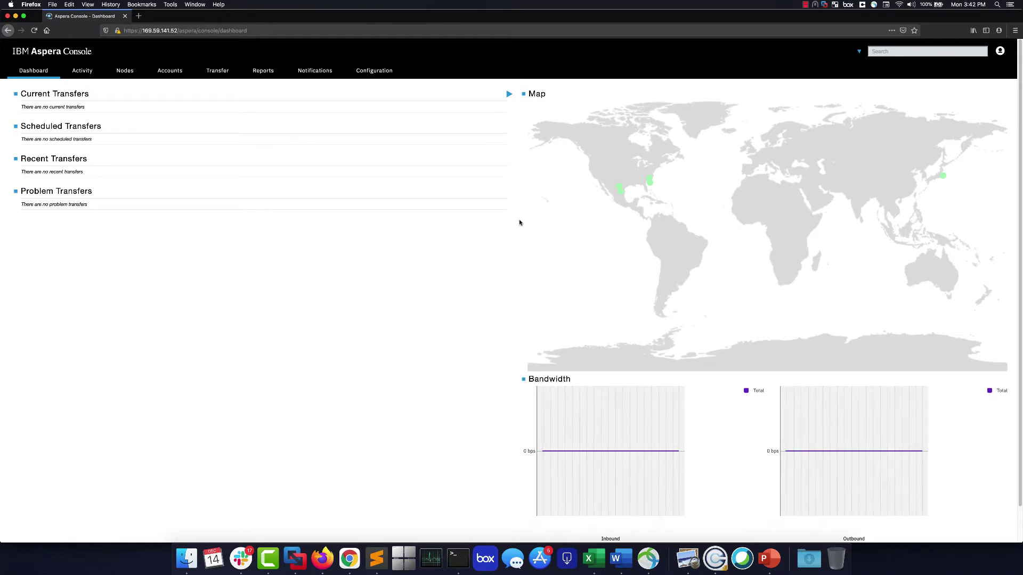
Go from Nodes to the Transfer page listing the 8AM transfer and start a New Smart Transfer.
click(124, 72)
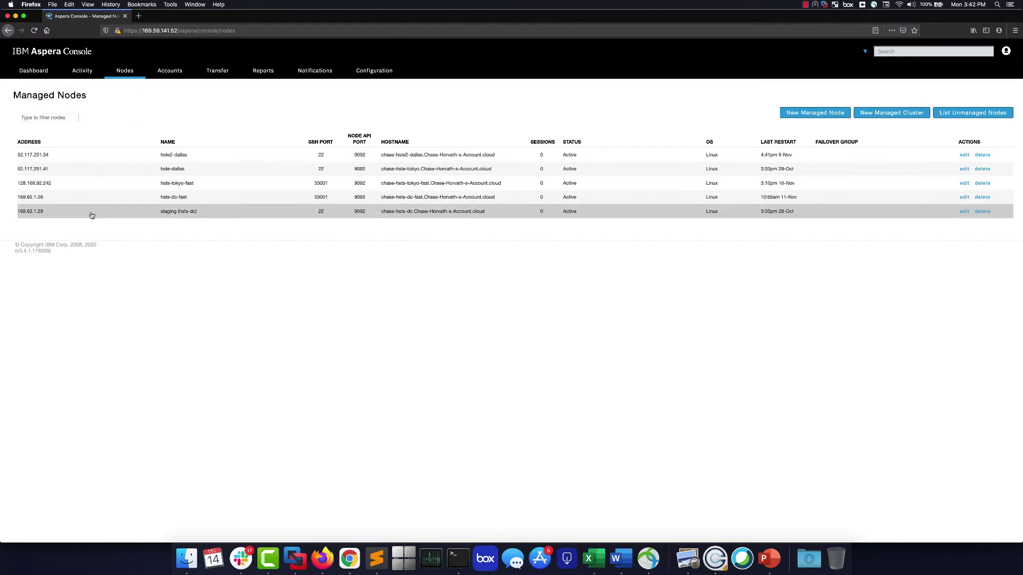
click(212, 77)
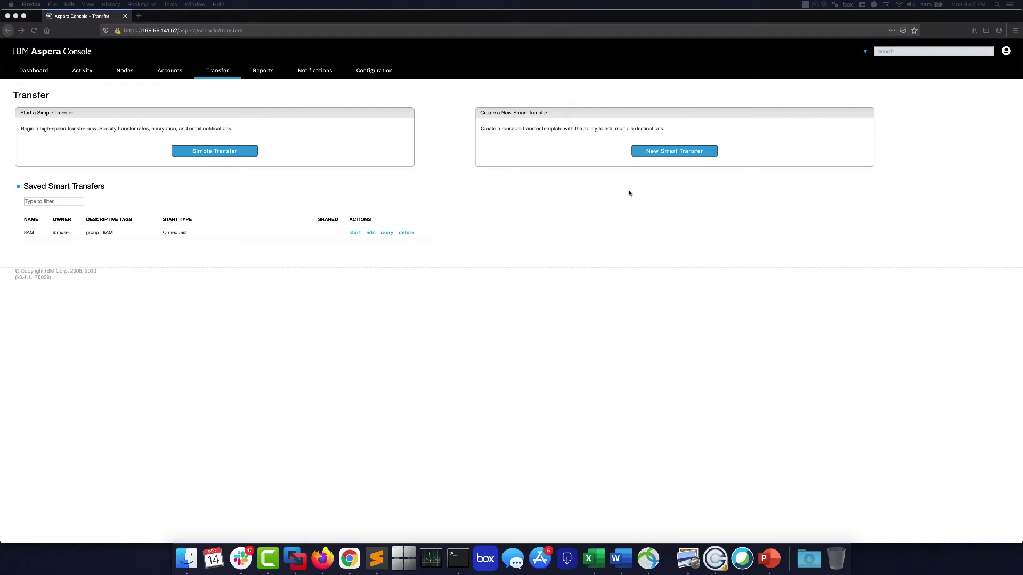
click(95, 235)
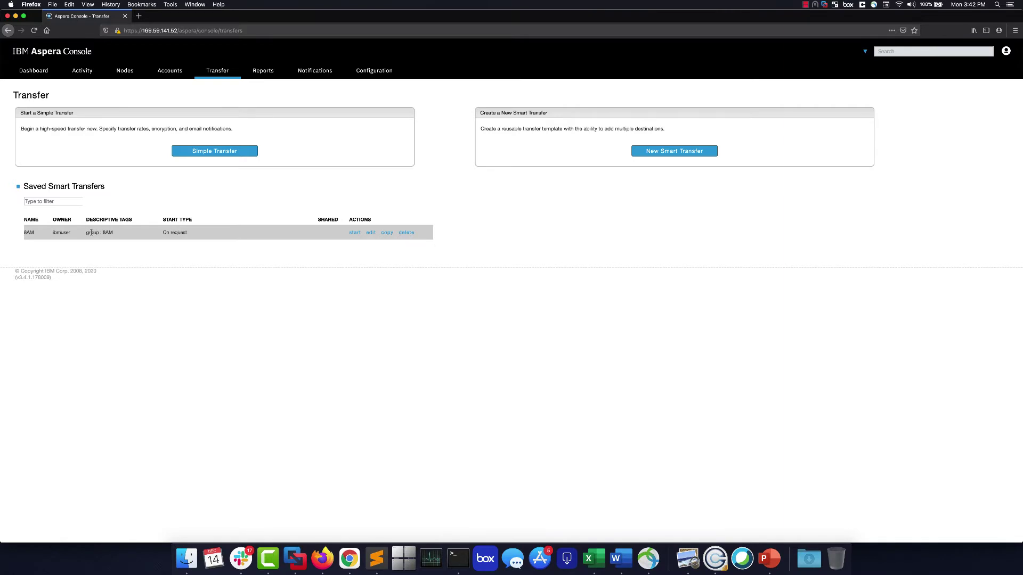
drag(87, 232, 115, 233)
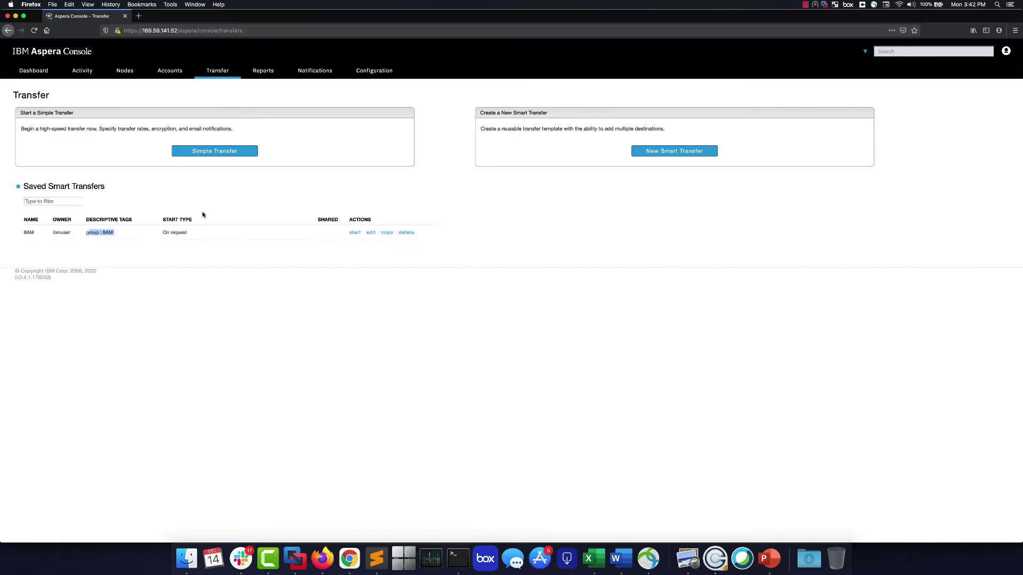
click(510, 197)
click(650, 153)
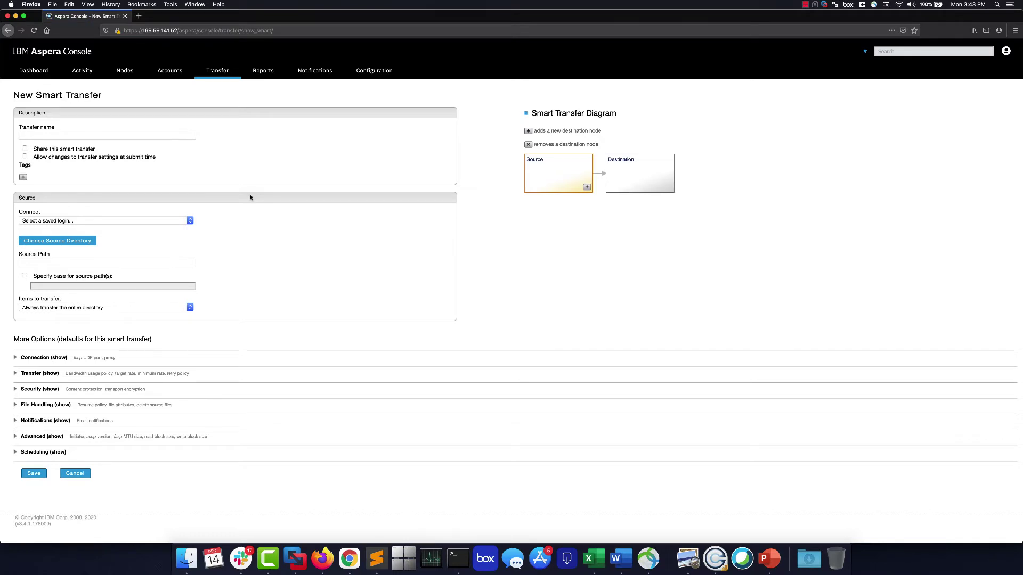
Connect the source through the saved hsts-dc-fast root SSH personal login on port 33001.
click(191, 221)
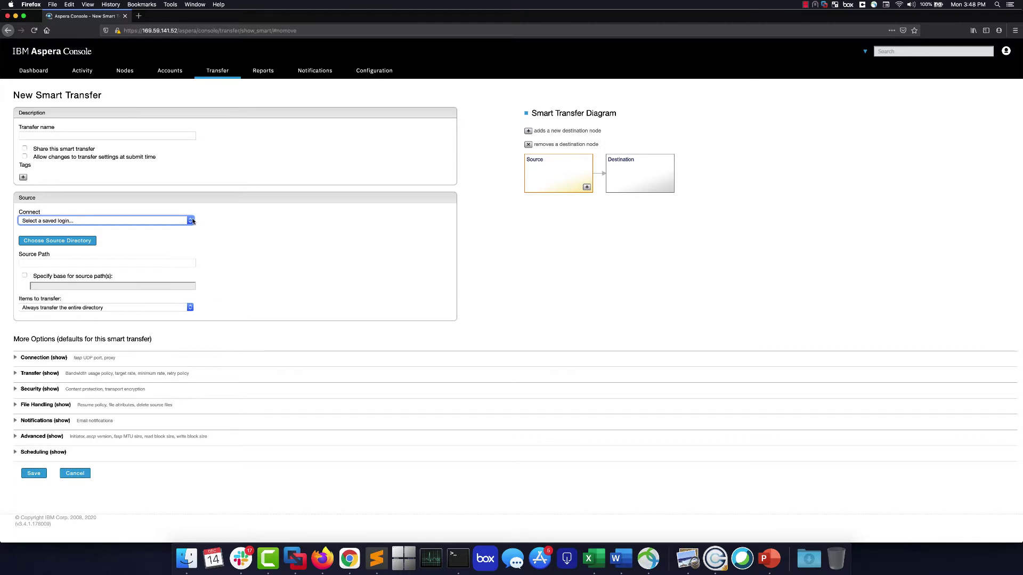
click(191, 221)
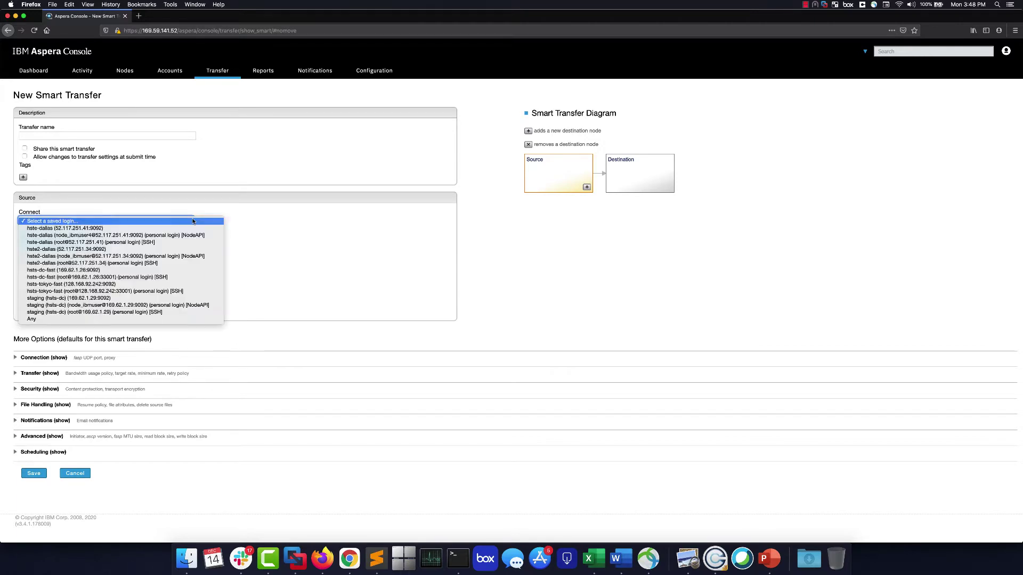
click(141, 270)
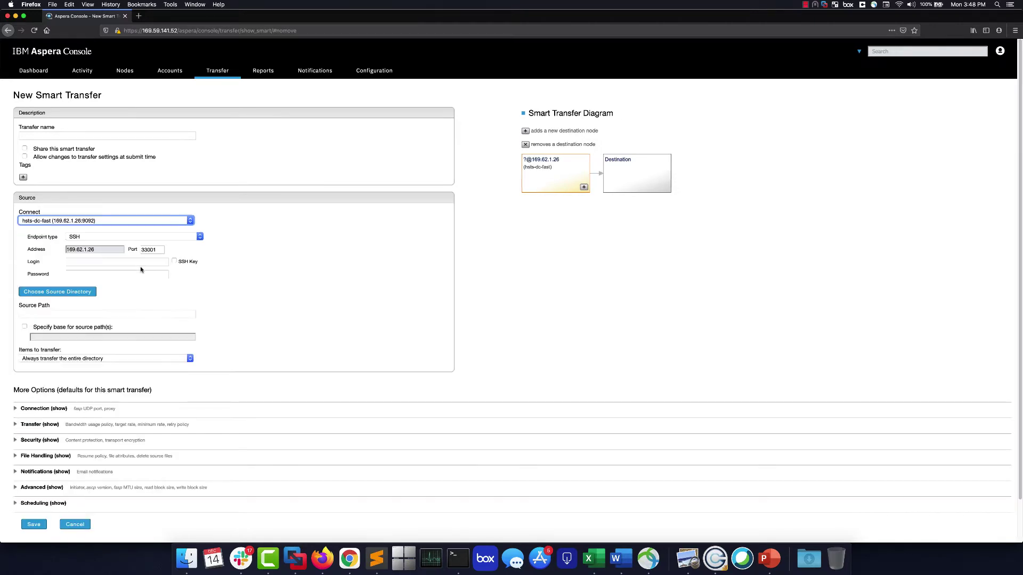
click(105, 261)
click(105, 273)
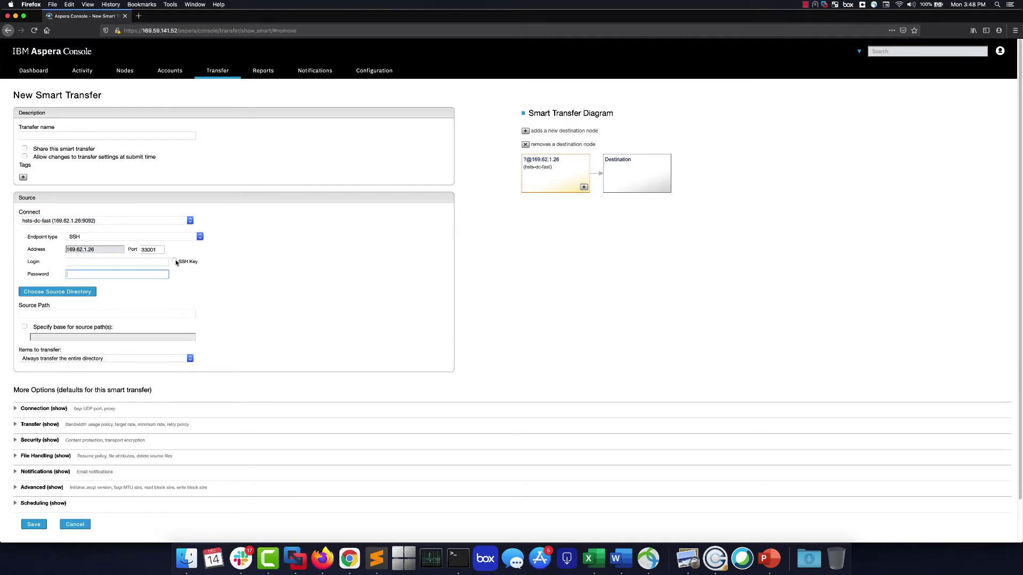
click(168, 221)
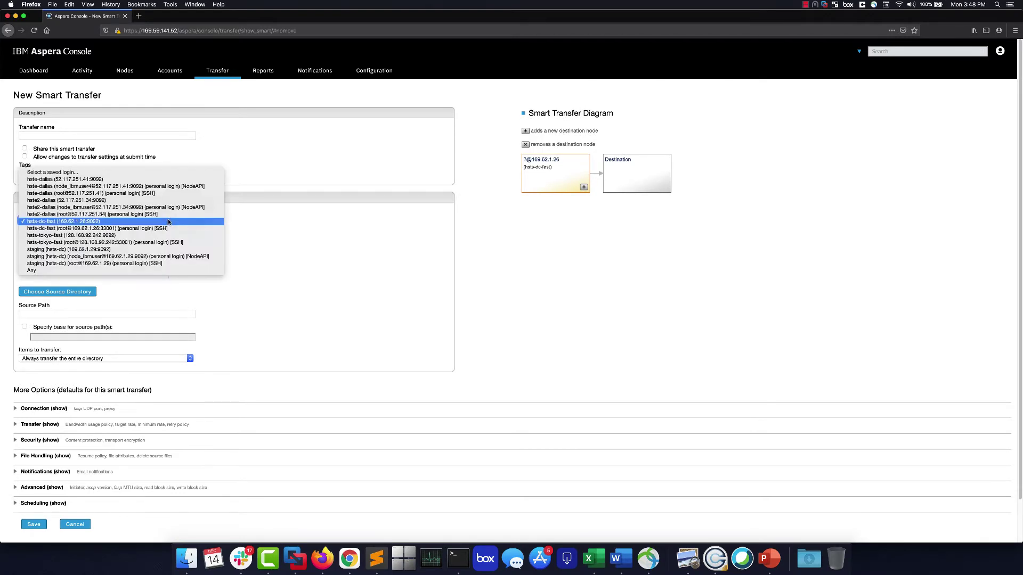
click(167, 228)
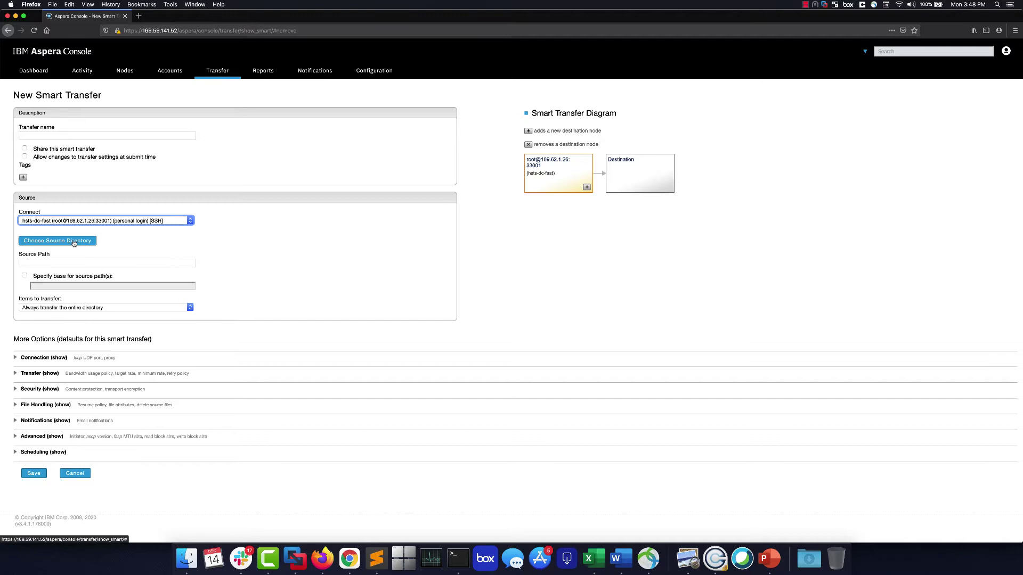
Browse the source server's directories and accept the top level '/' as Source Path.
click(74, 242)
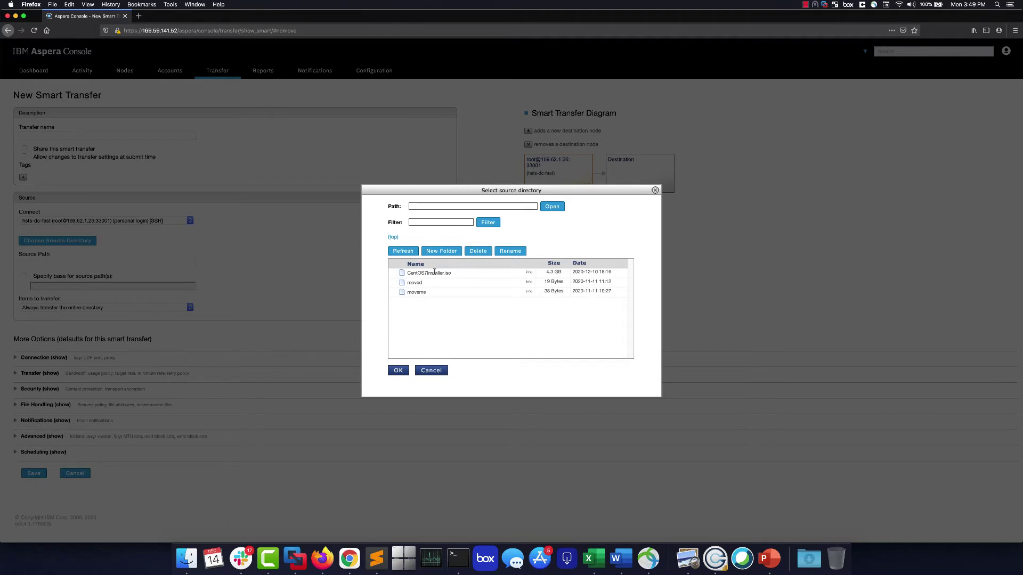
drag(409, 273, 451, 274)
click(453, 276)
click(399, 371)
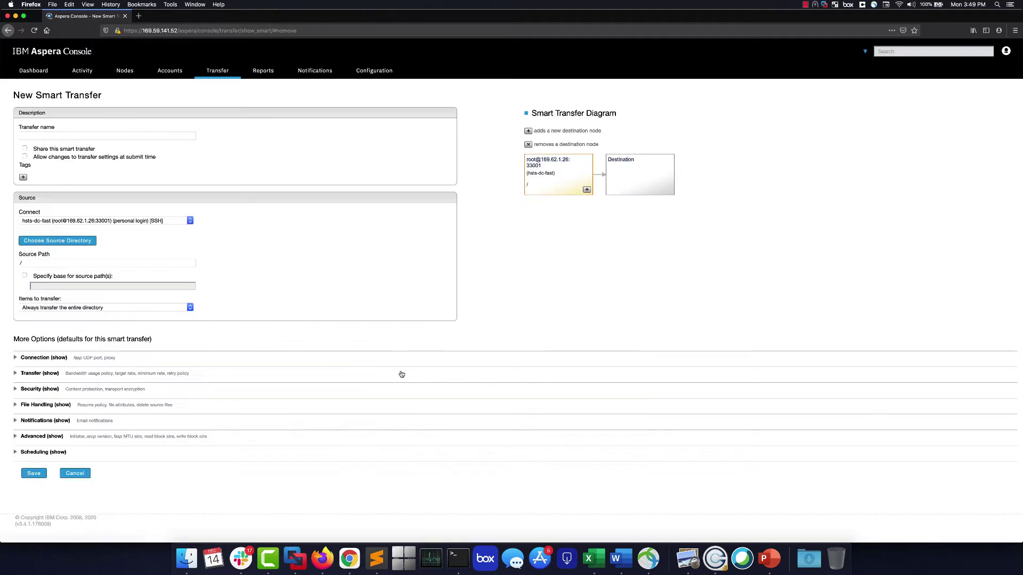
click(29, 263)
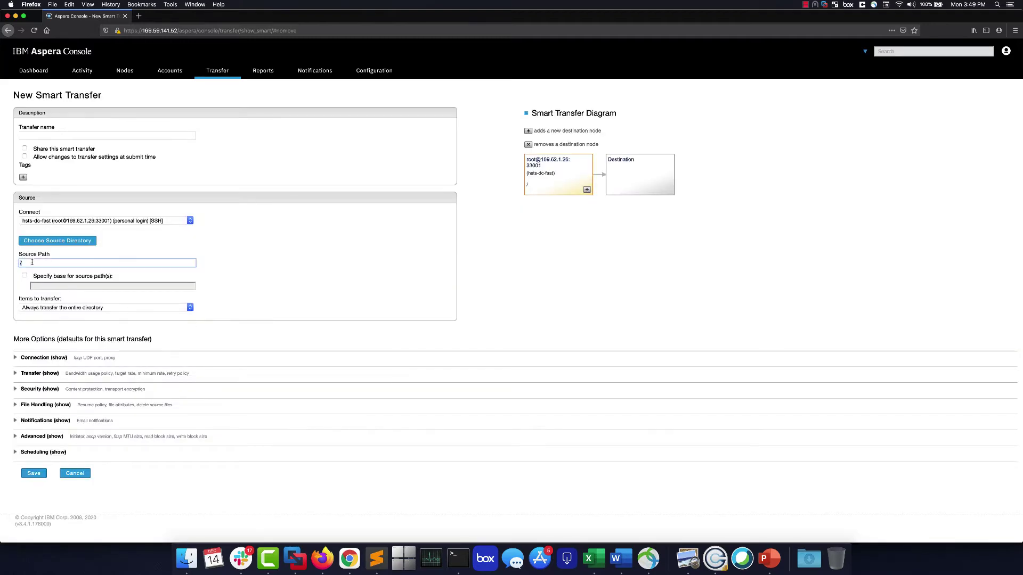
Expand Transfer options showing target rate 10000 Kbps, minimum 0 Kbps and fair bandwidth policy.
click(33, 375)
scroll(69, 425, down, 3)
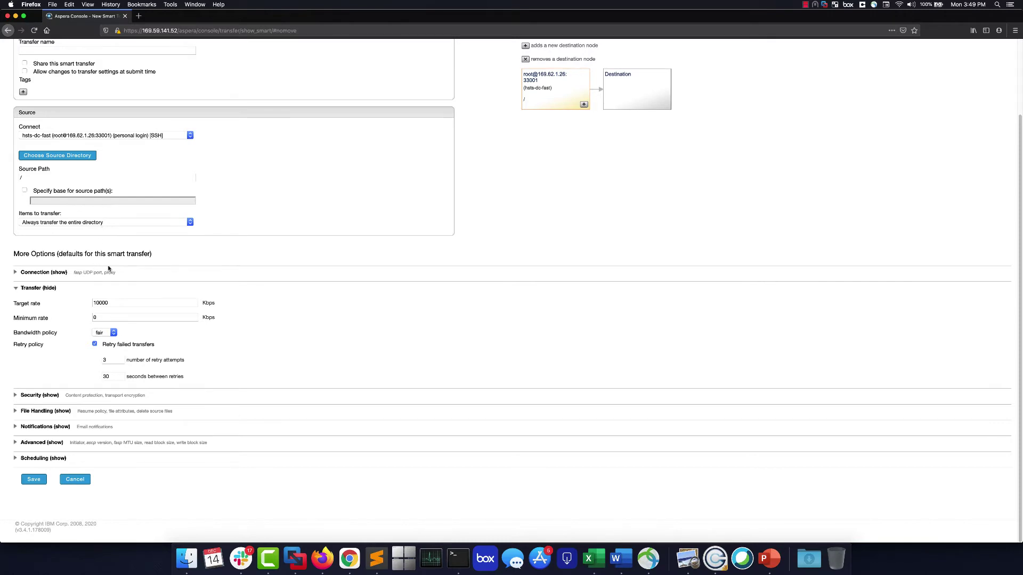
scroll(248, 184, up, 1)
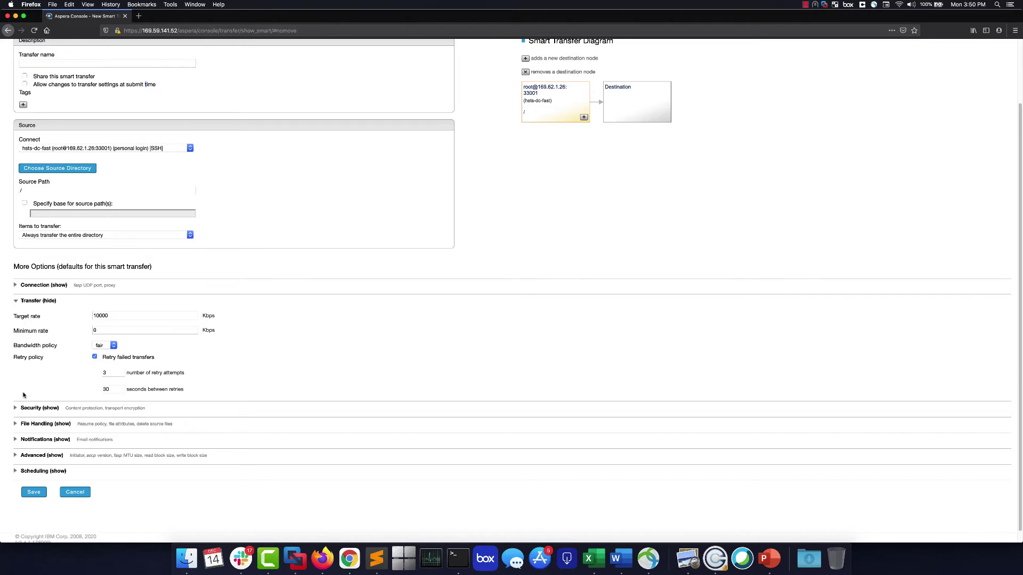
Expand the Security, File Handling, Notifications and Advanced option sections.
click(24, 408)
scroll(27, 445, down, 3)
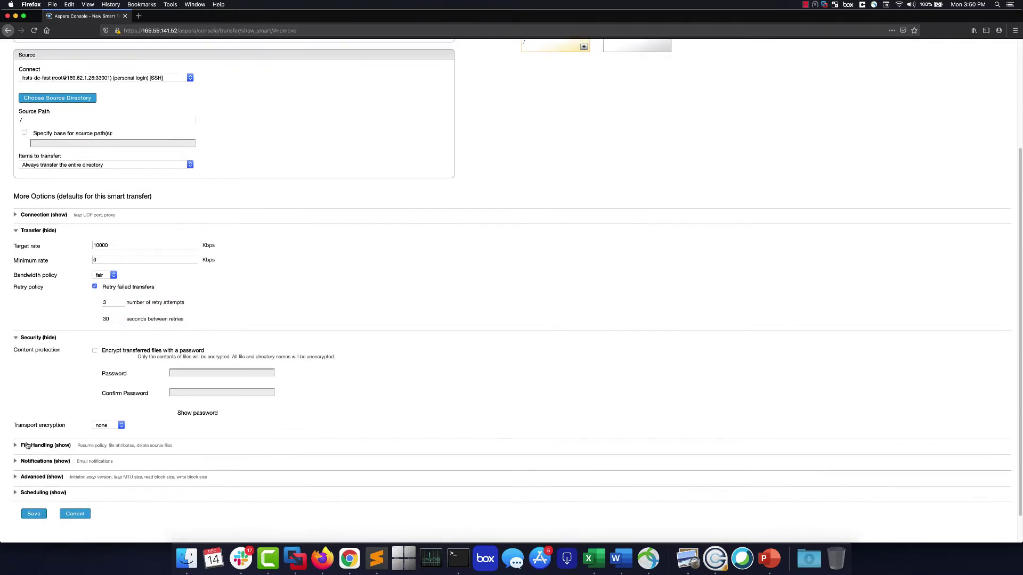
click(28, 445)
scroll(28, 445, down, 5)
scroll(28, 444, down, 5)
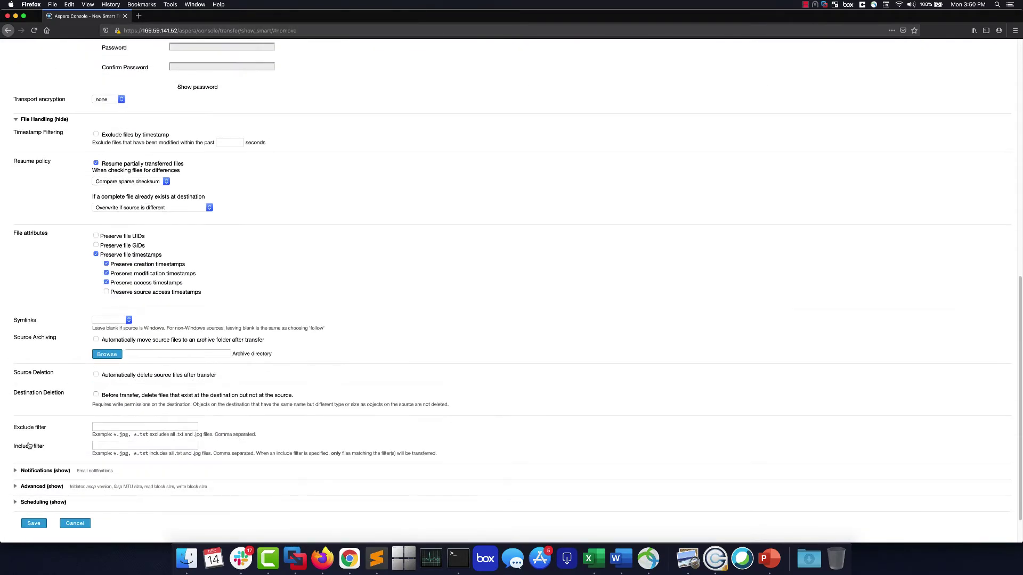
click(38, 428)
scroll(37, 430, down, 2)
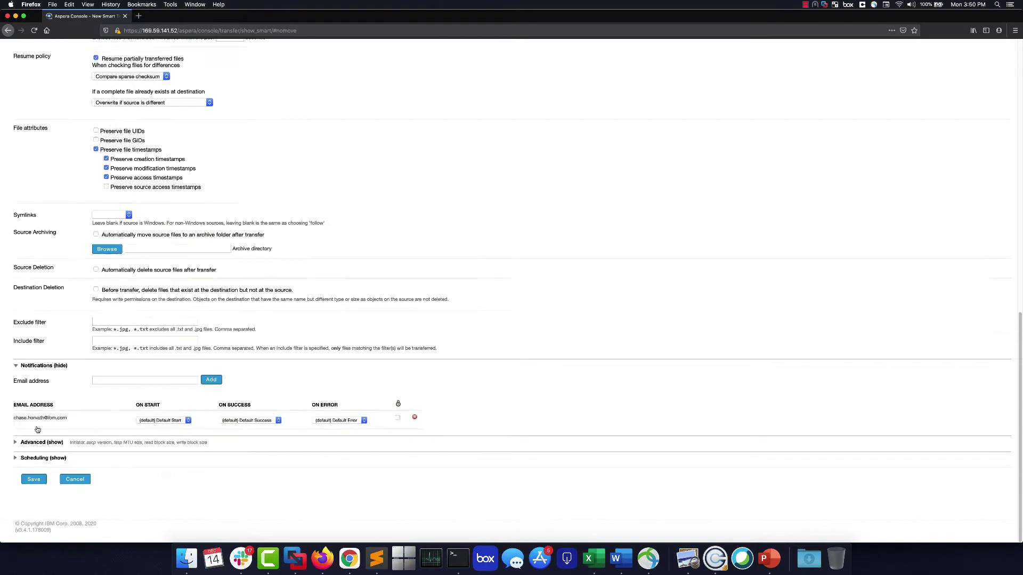
click(35, 443)
scroll(33, 465, down, 5)
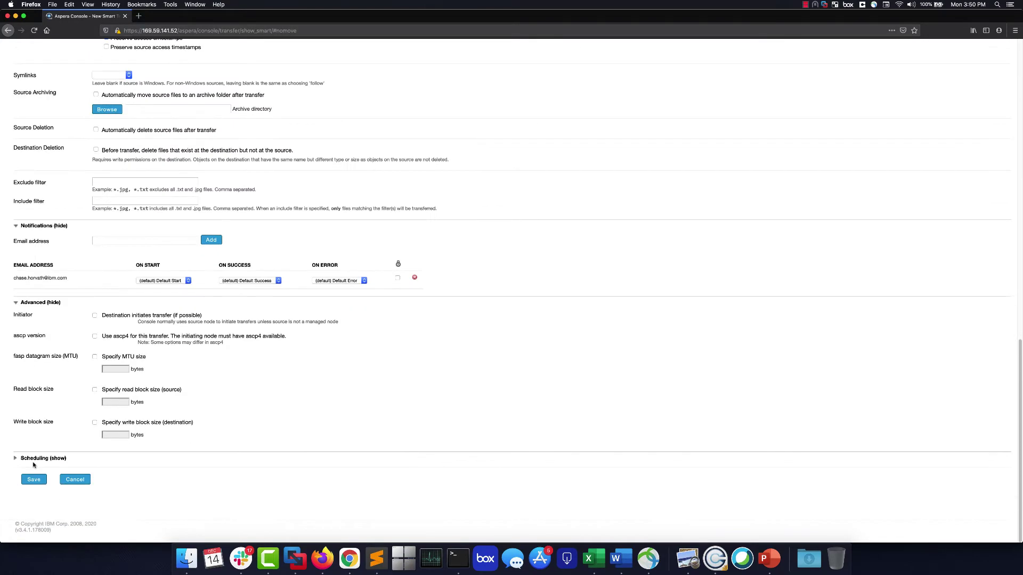
scroll(51, 430, up, 16)
scroll(48, 394, up, 2)
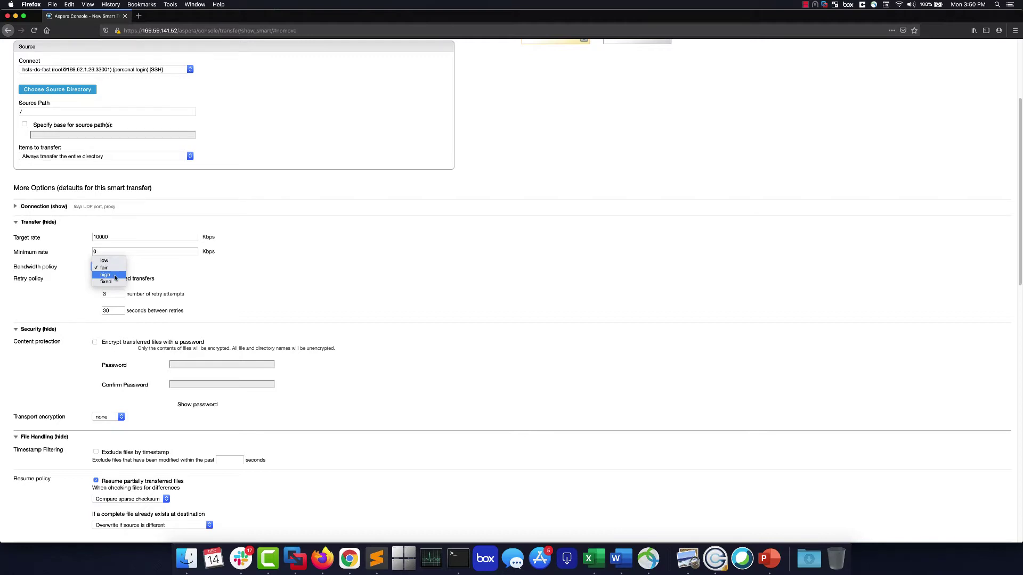
click(110, 281)
click(112, 268)
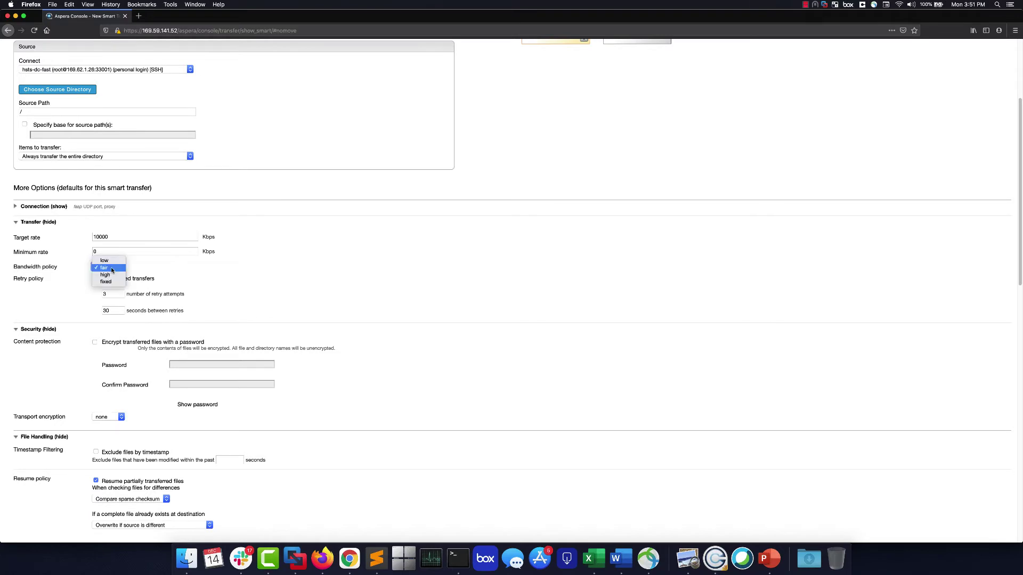
click(106, 282)
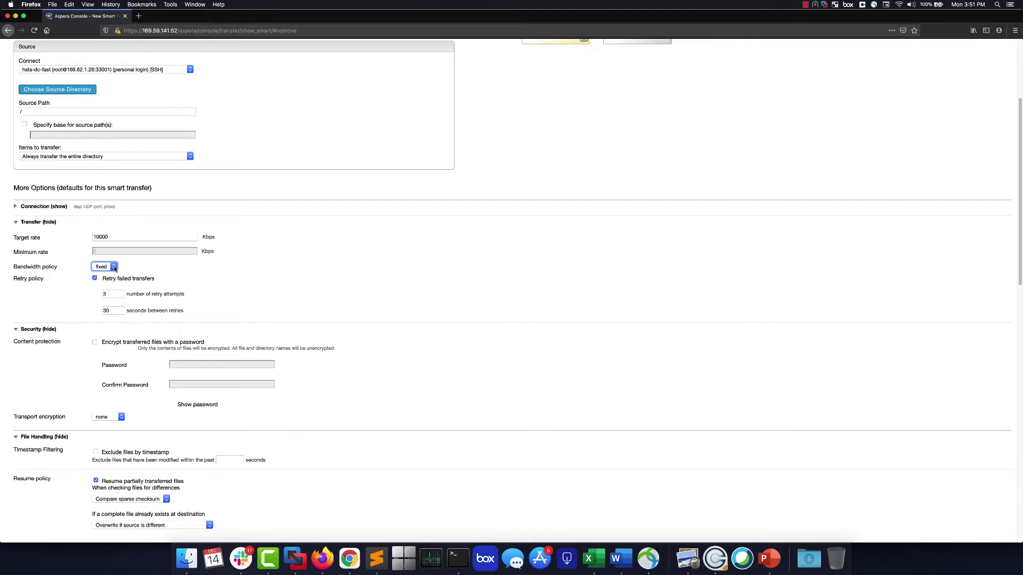
click(114, 268)
click(109, 249)
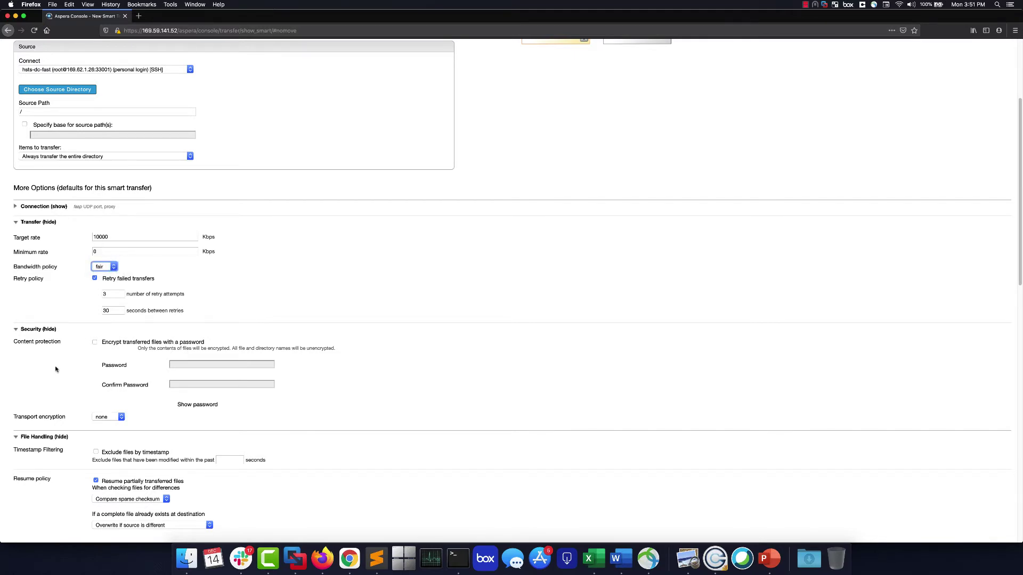
scroll(58, 376, down, 2)
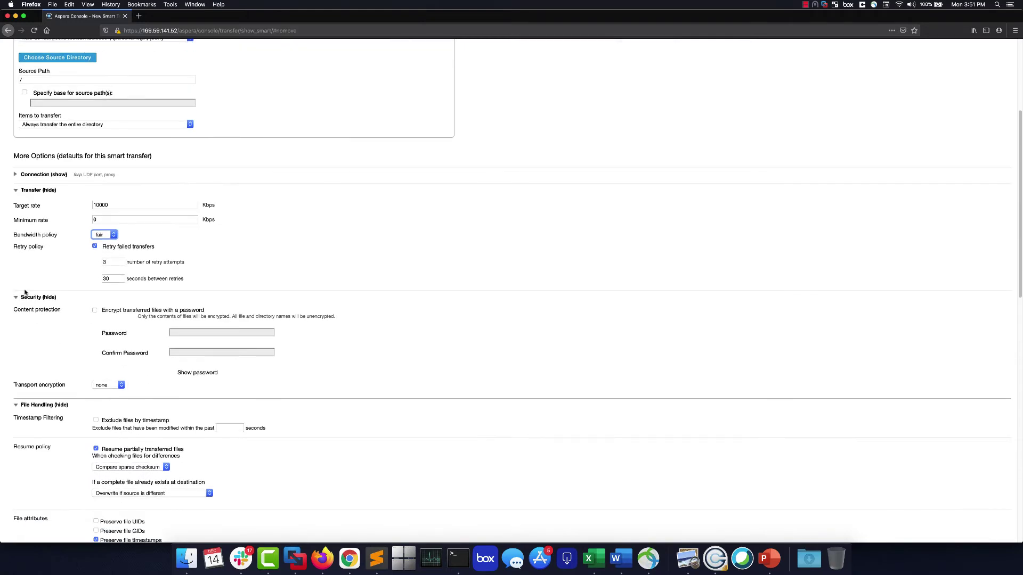
click(120, 311)
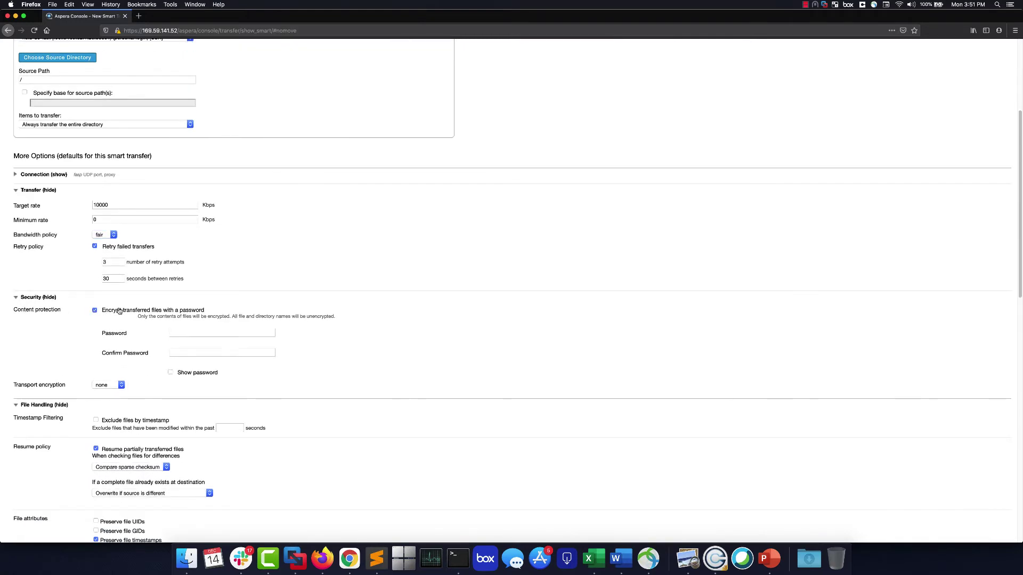
click(94, 312)
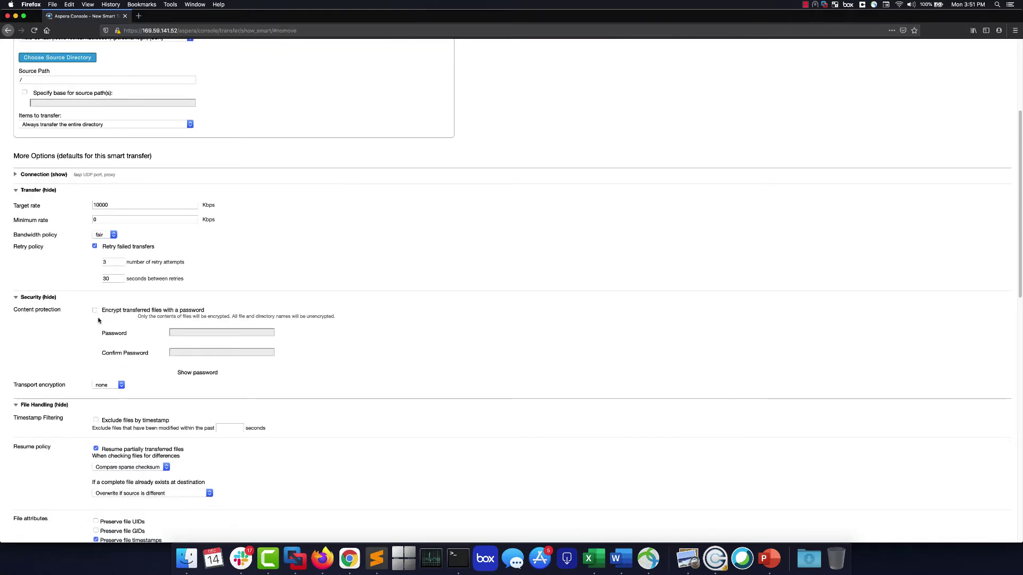
click(121, 385)
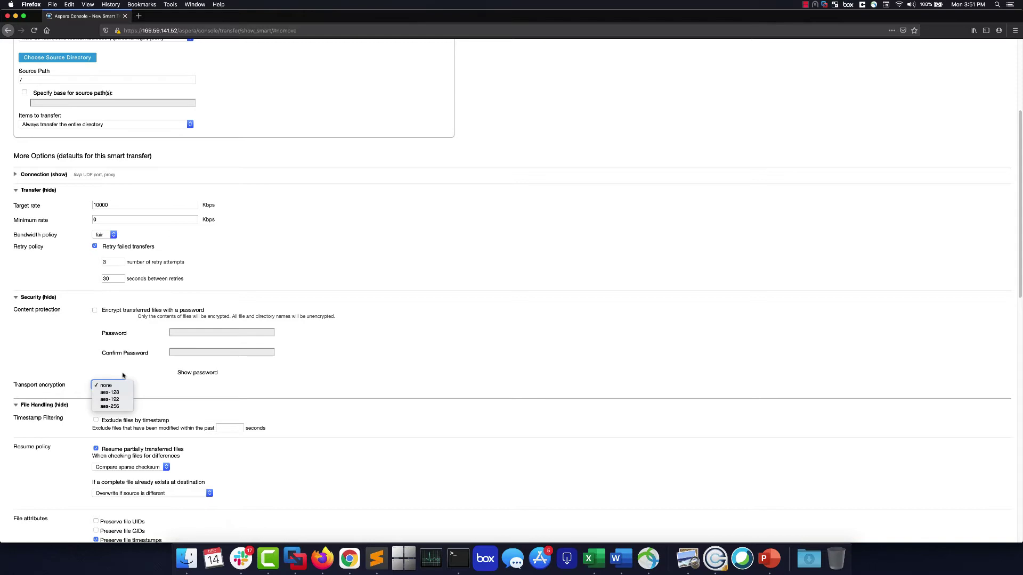
click(123, 375)
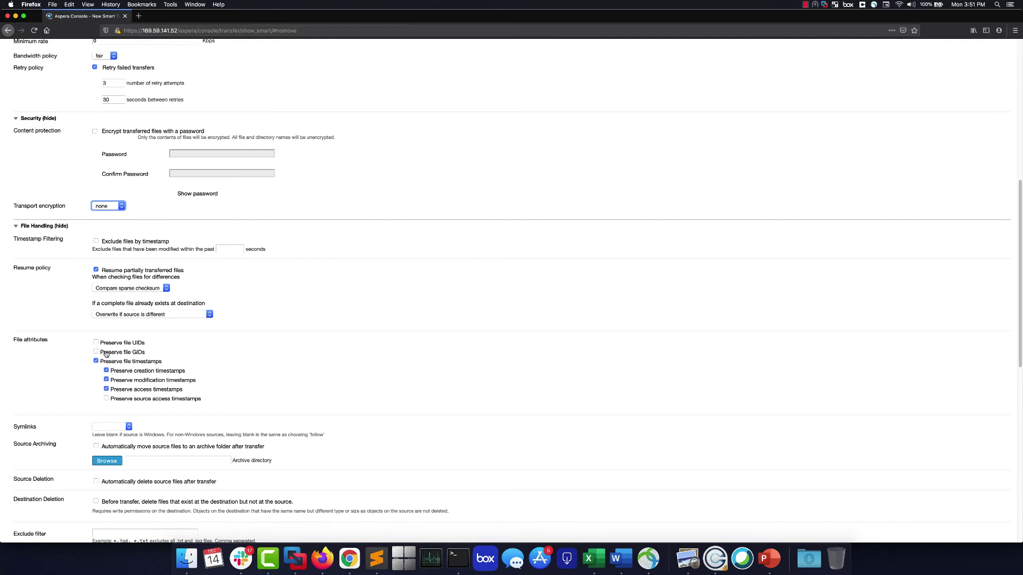
scroll(122, 375, down, 4)
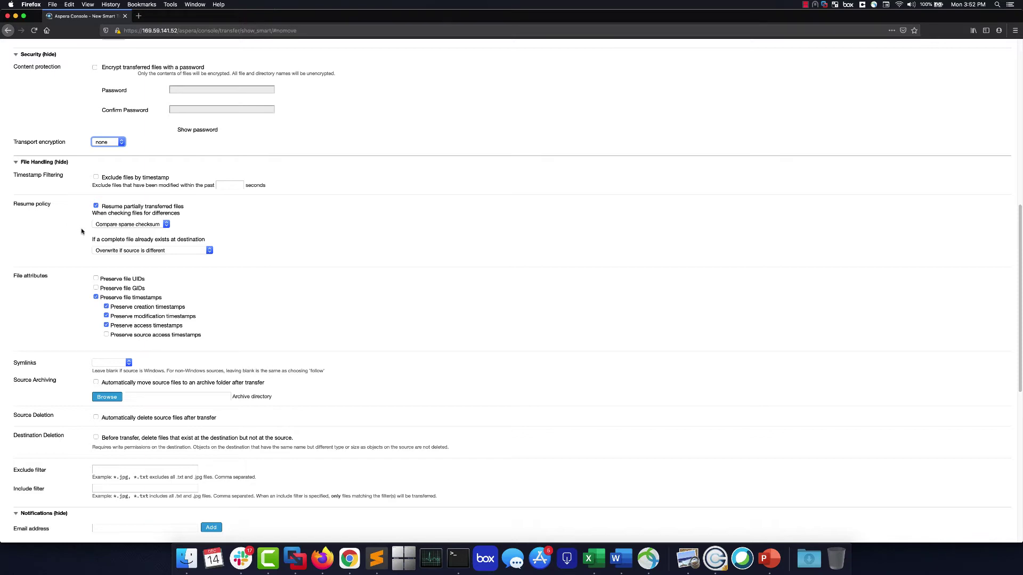
click(165, 225)
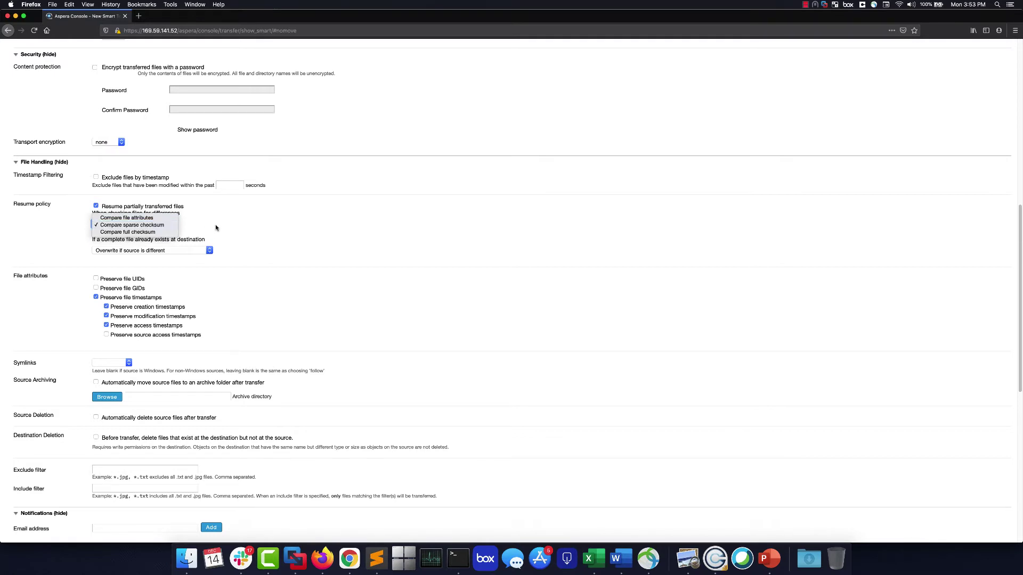
click(215, 228)
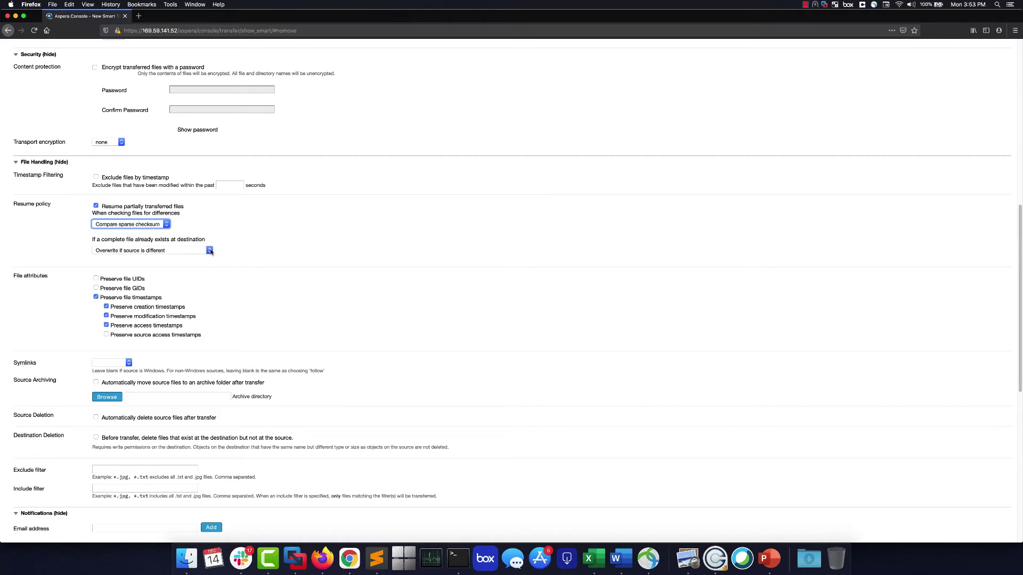
click(210, 250)
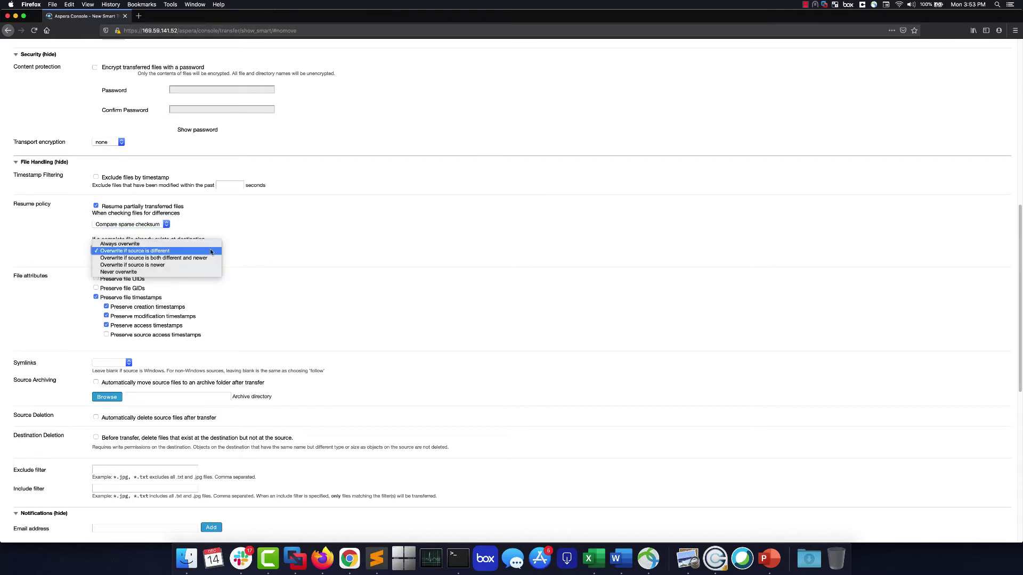
click(247, 252)
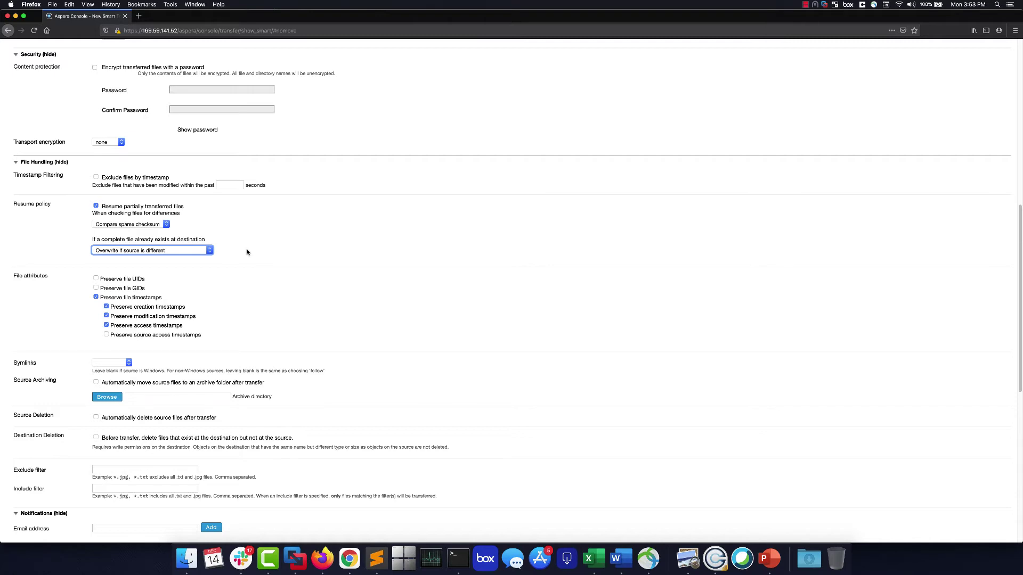
click(167, 224)
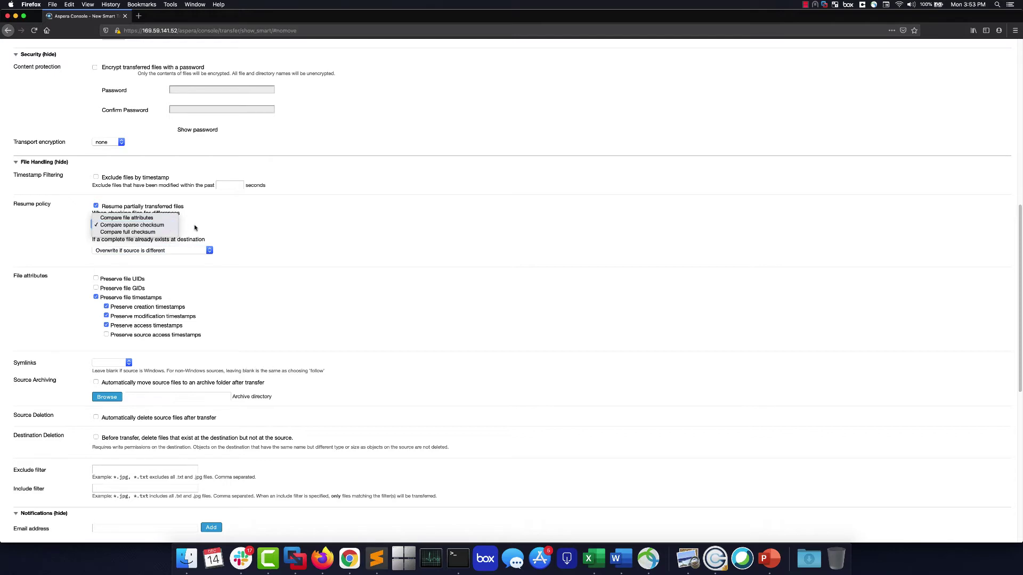
click(213, 230)
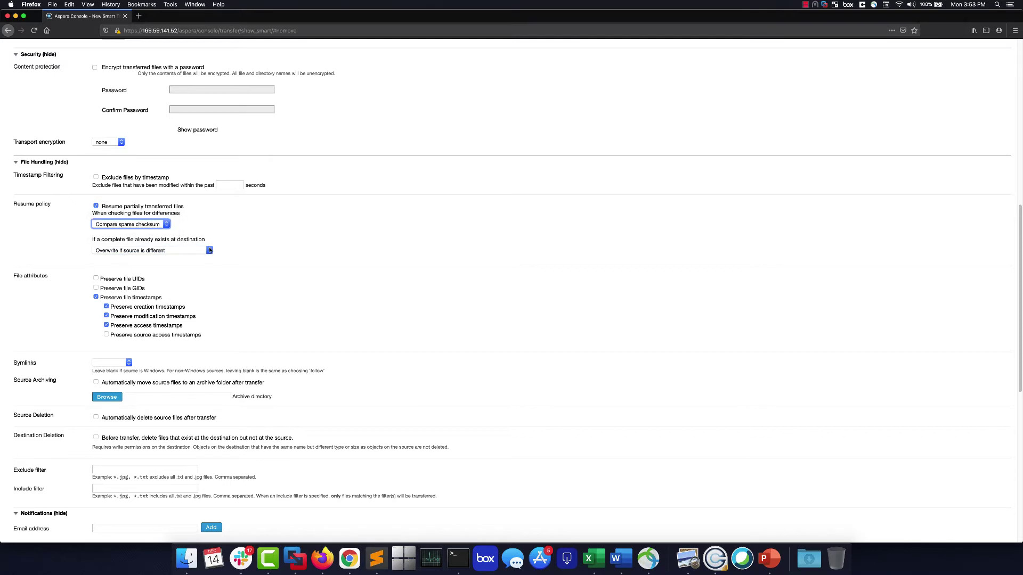
click(209, 251)
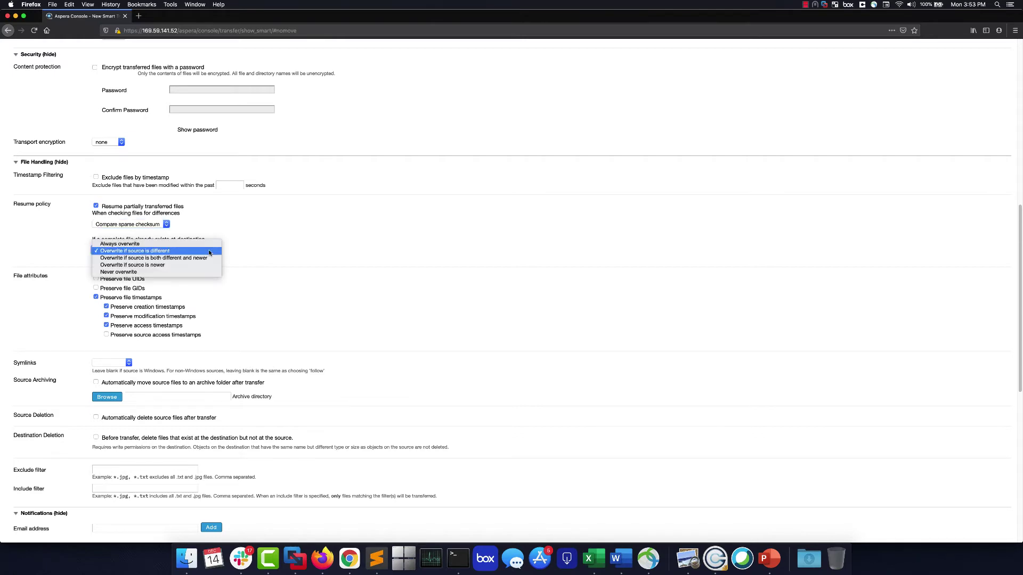
click(238, 252)
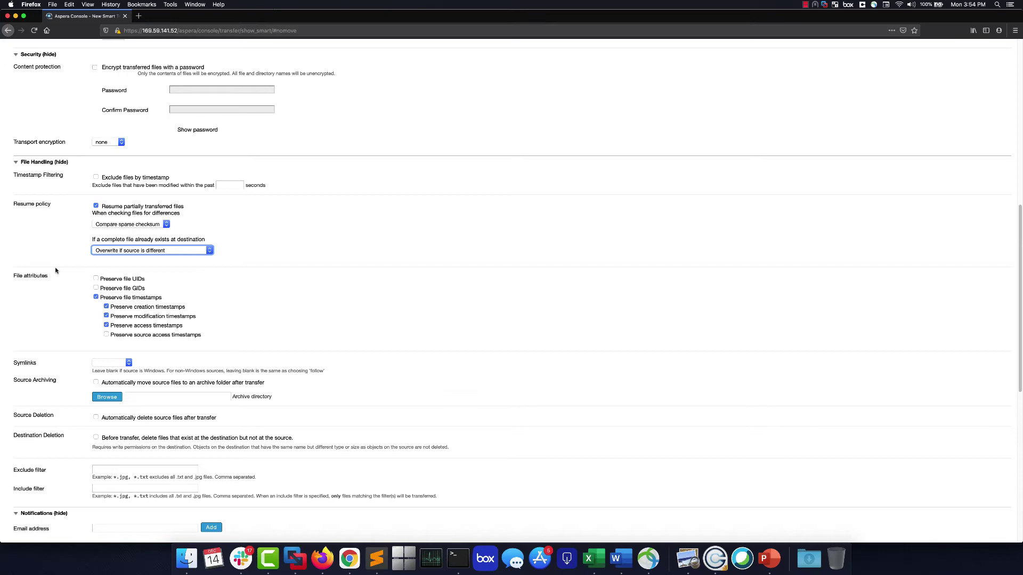
scroll(55, 271, down, 1)
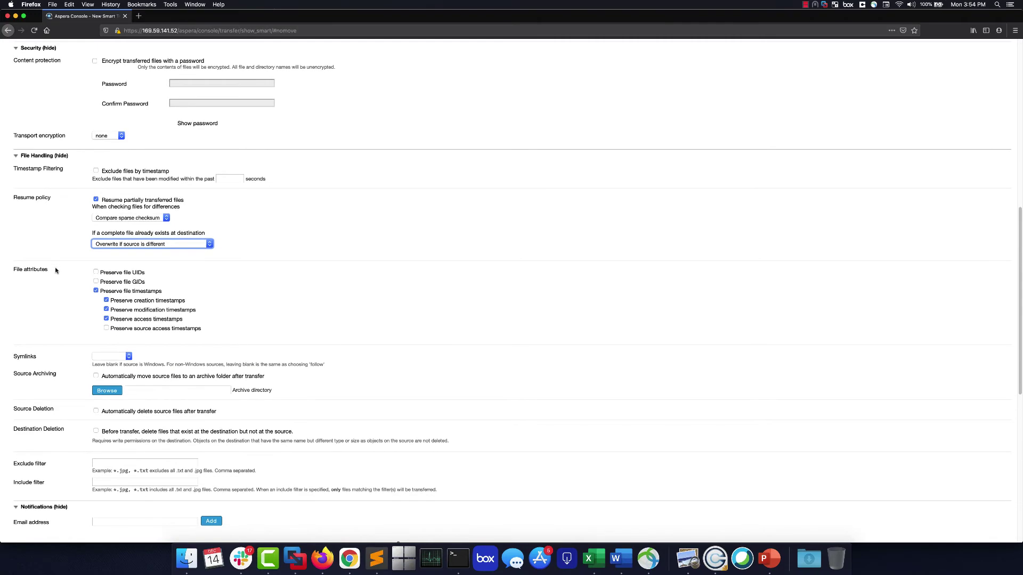
scroll(55, 271, down, 10)
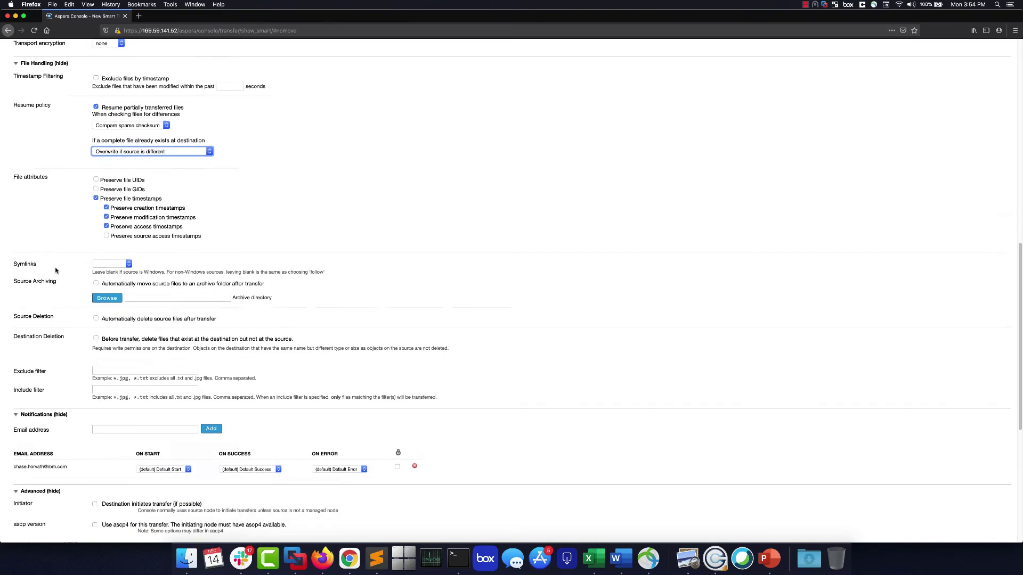
scroll(56, 272, down, 3)
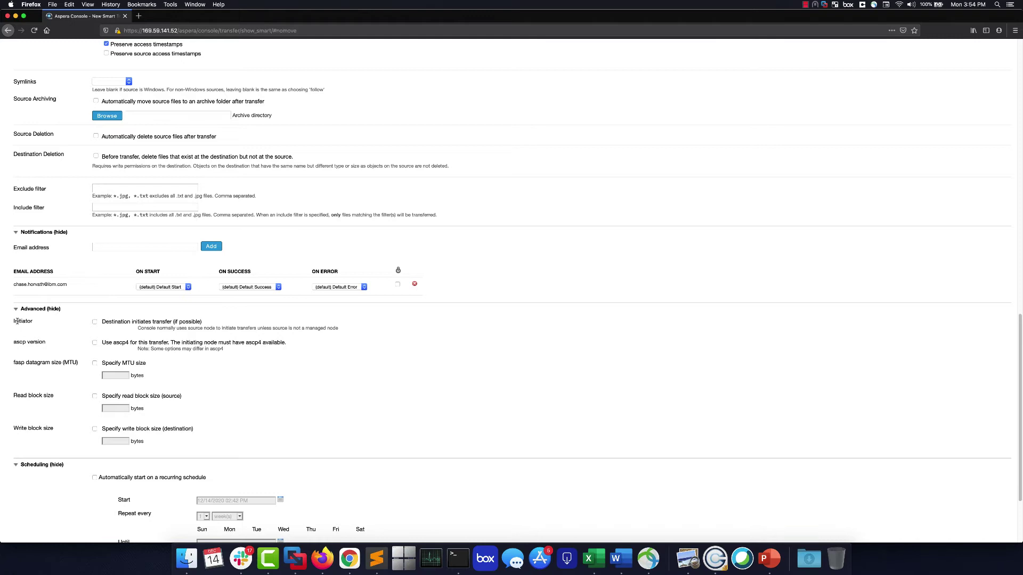
drag(19, 322, 64, 326)
click(20, 321)
scroll(26, 330, down, 2)
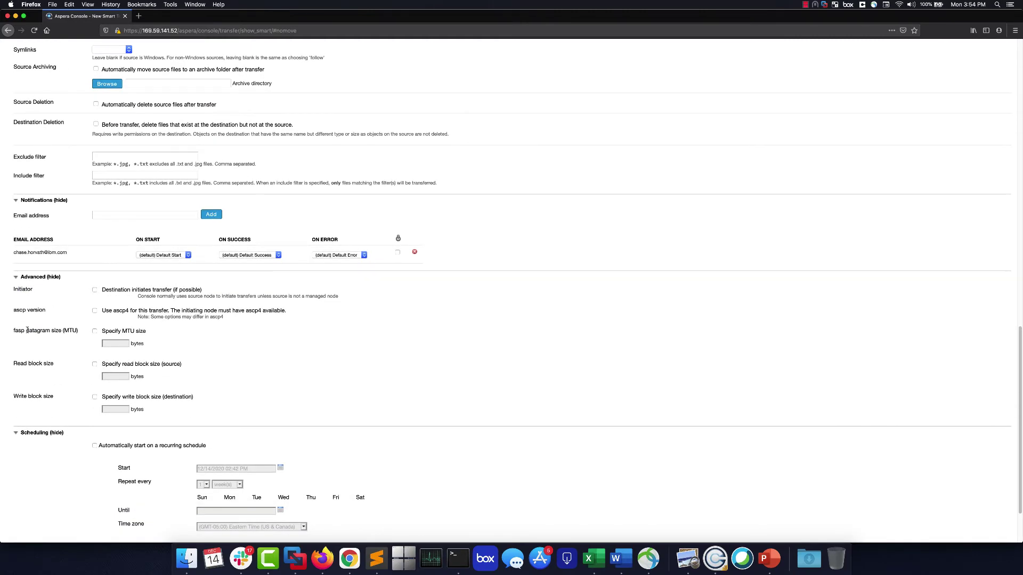
scroll(28, 331, down, 1)
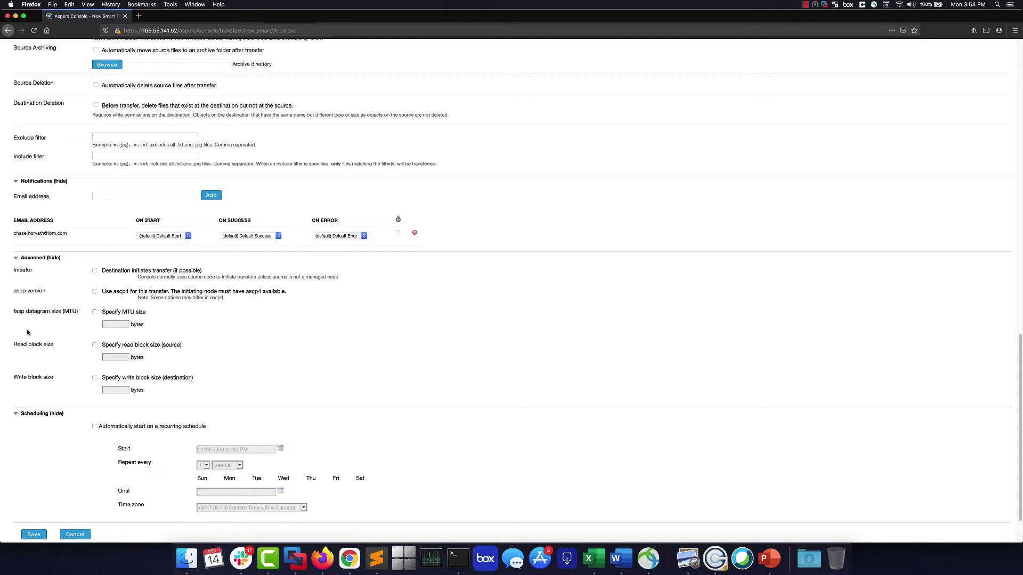
scroll(27, 331, down, 1)
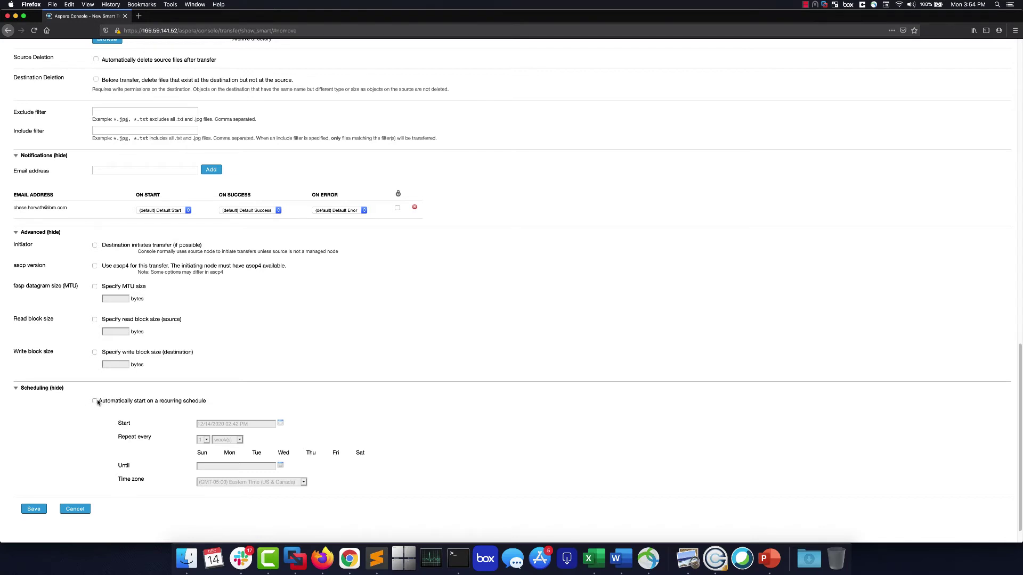
click(95, 401)
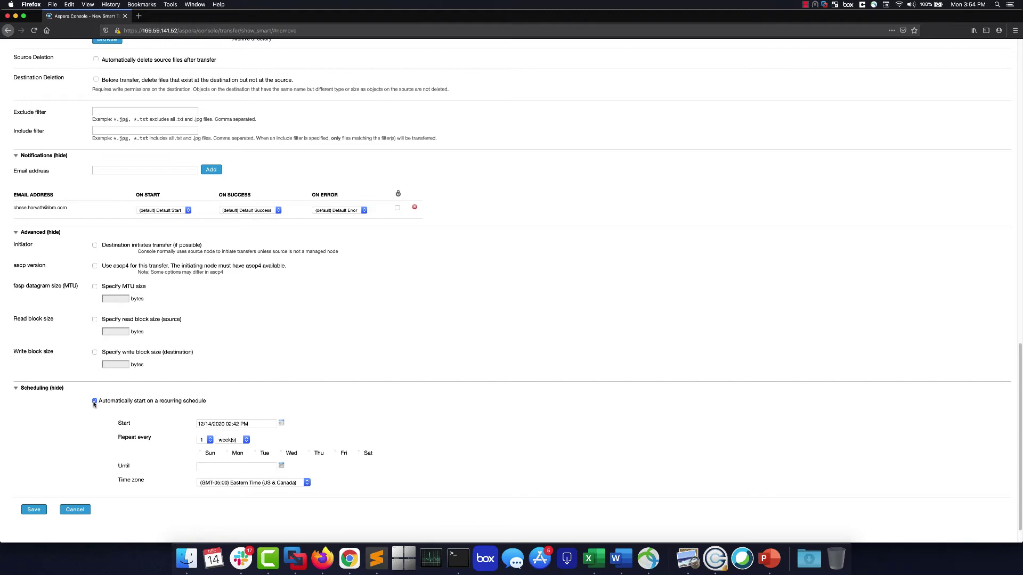
click(94, 401)
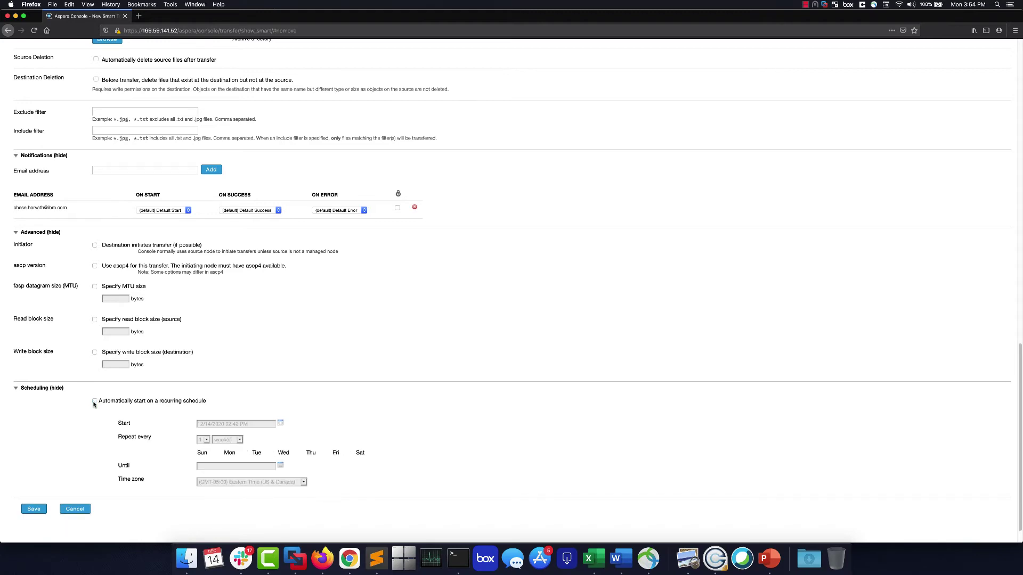
scroll(80, 414, up, 15)
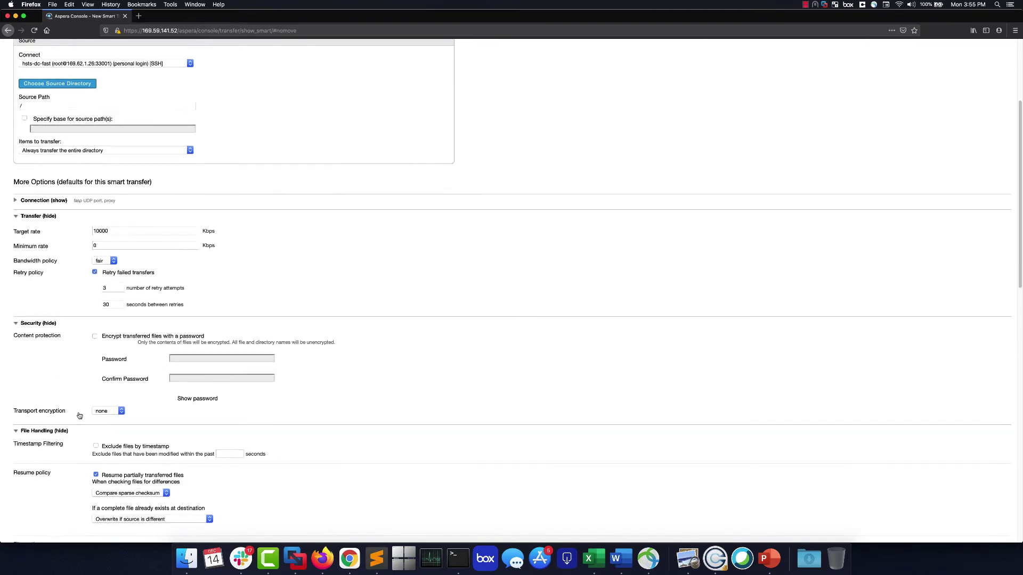
Add a second destination and set the first to hsts-tokyo-fast with destination path '/'.
scroll(80, 415, up, 5)
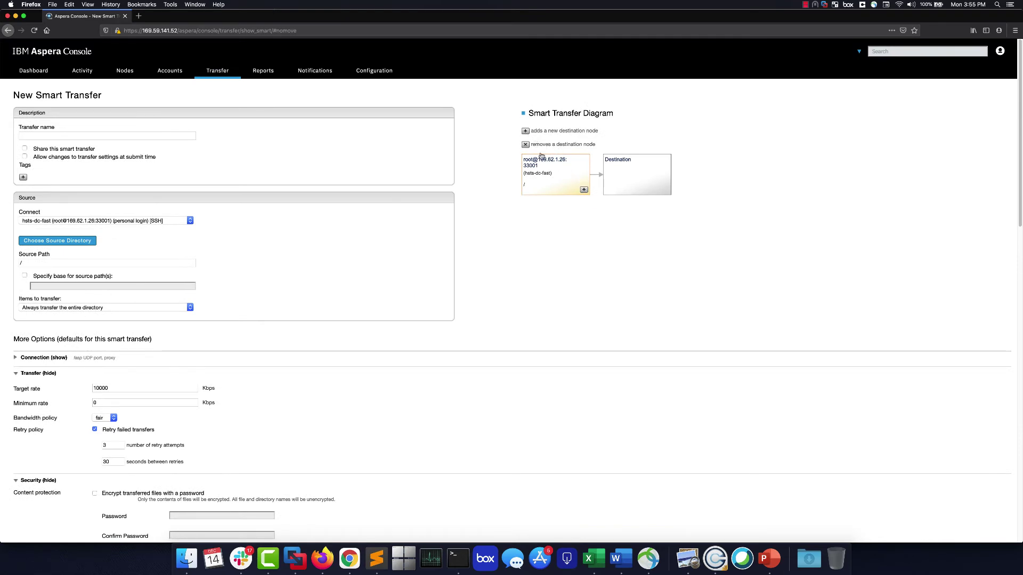
click(583, 191)
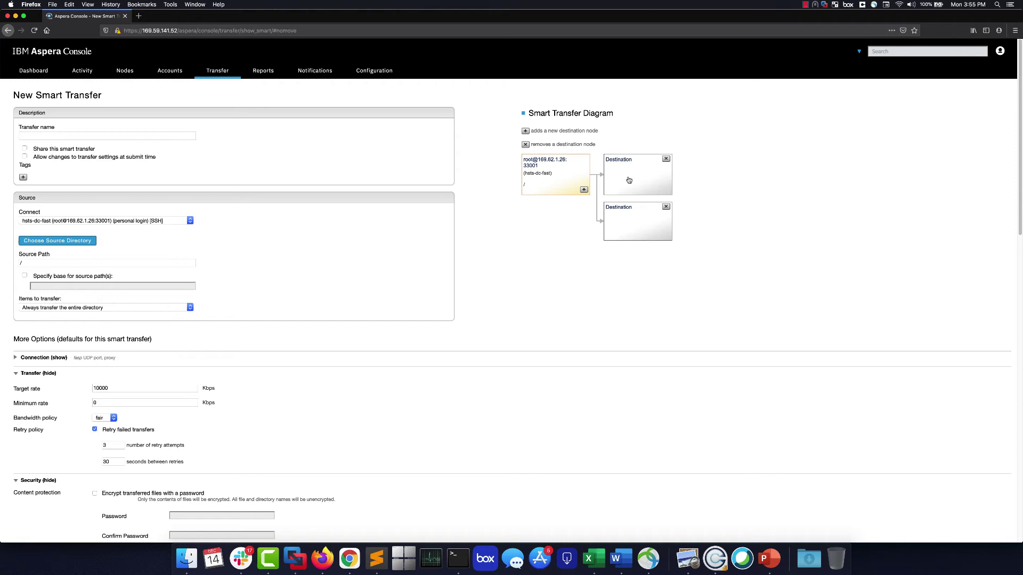
click(628, 180)
click(191, 222)
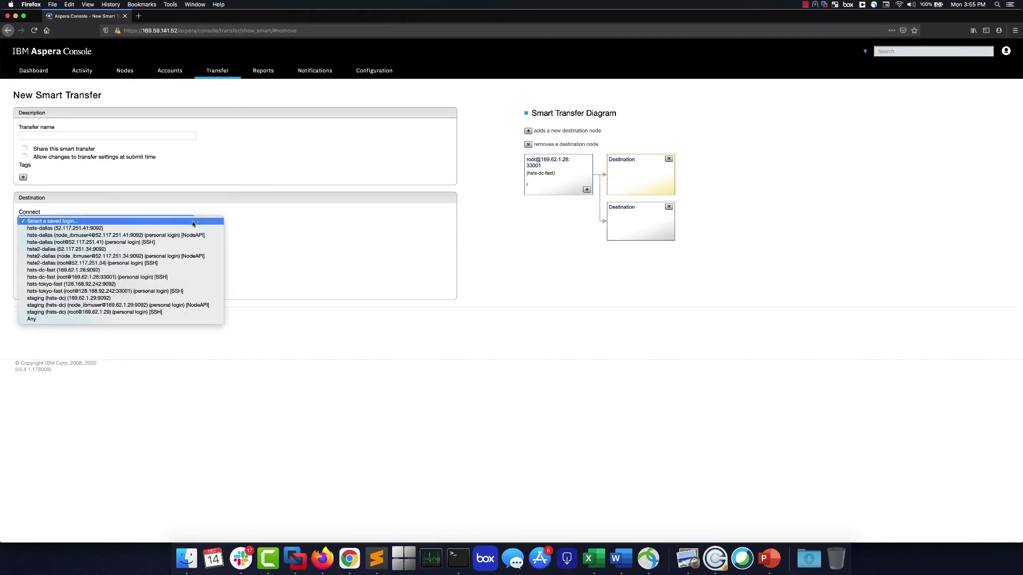
click(150, 293)
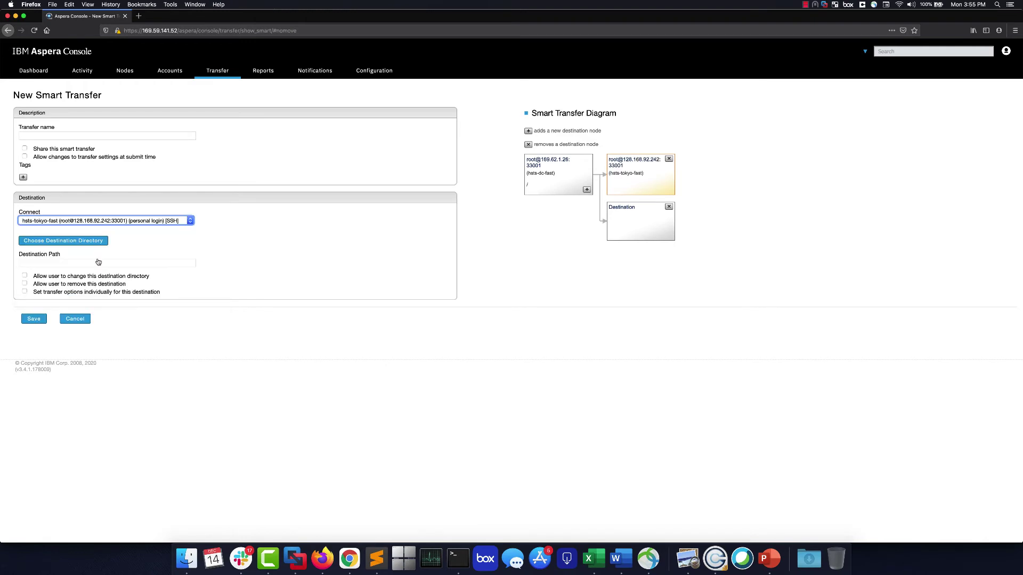
click(93, 242)
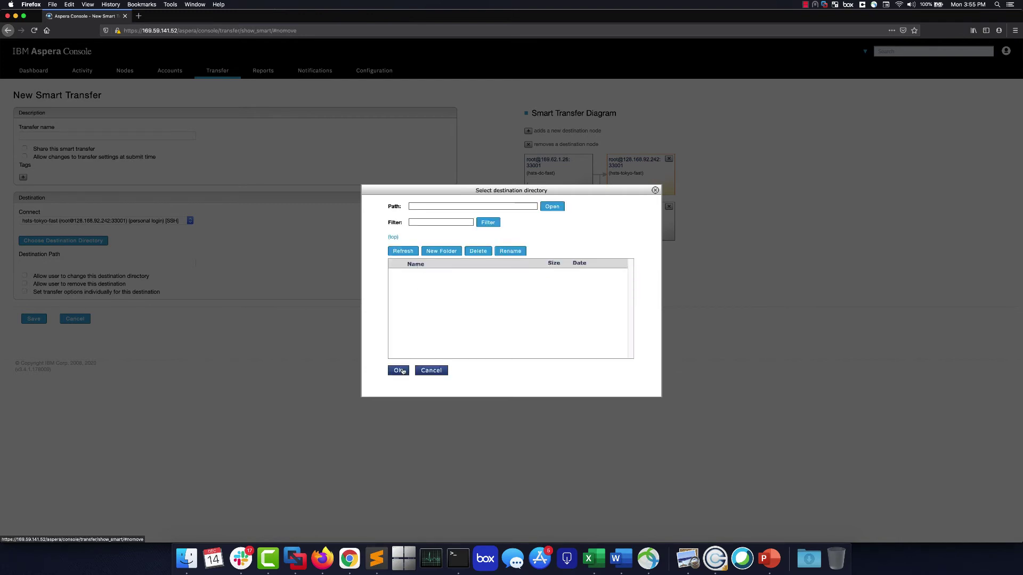
click(401, 371)
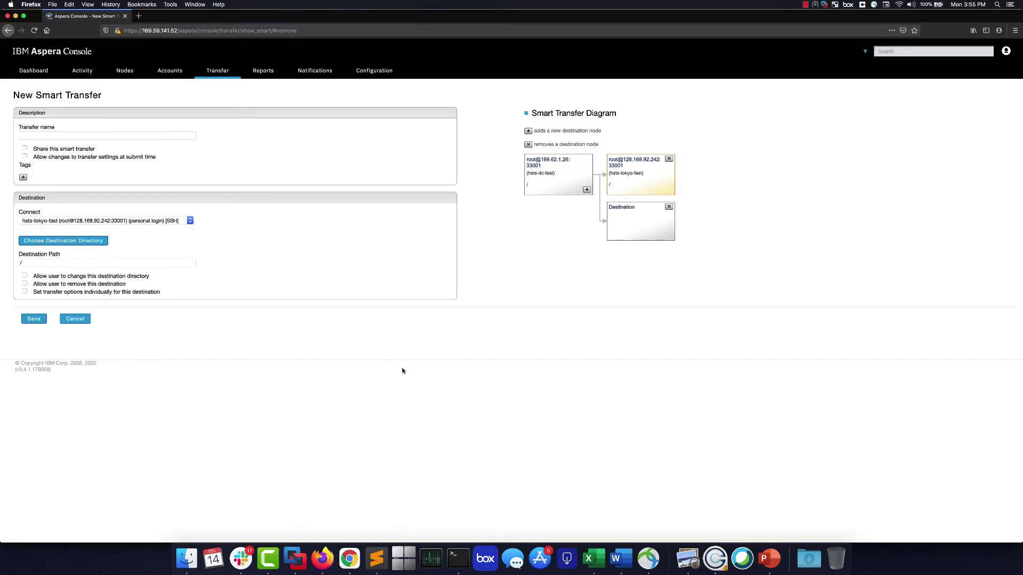
Set the second destination to hste2-dallas with destination path '/'.
click(634, 228)
click(191, 221)
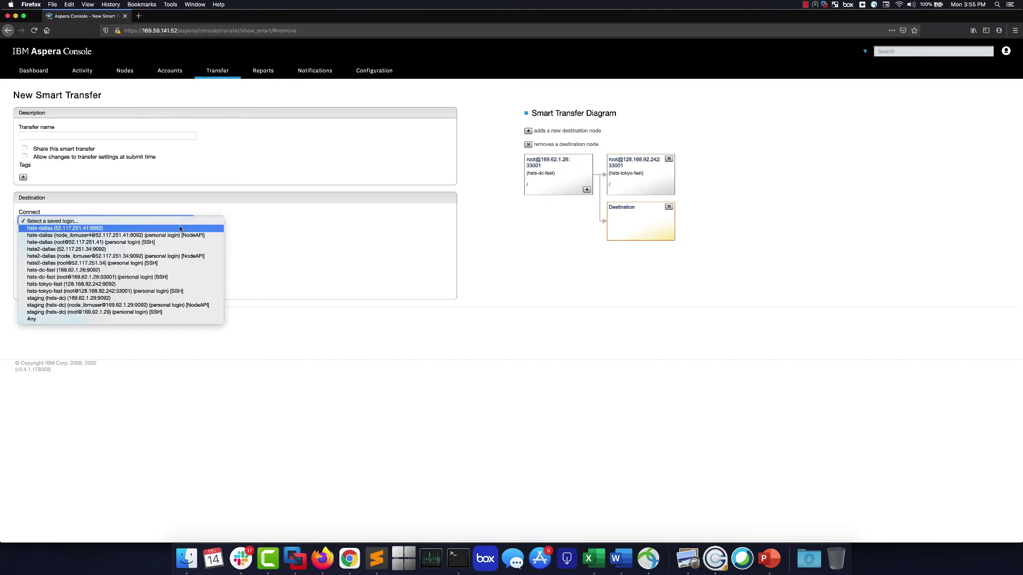
click(152, 264)
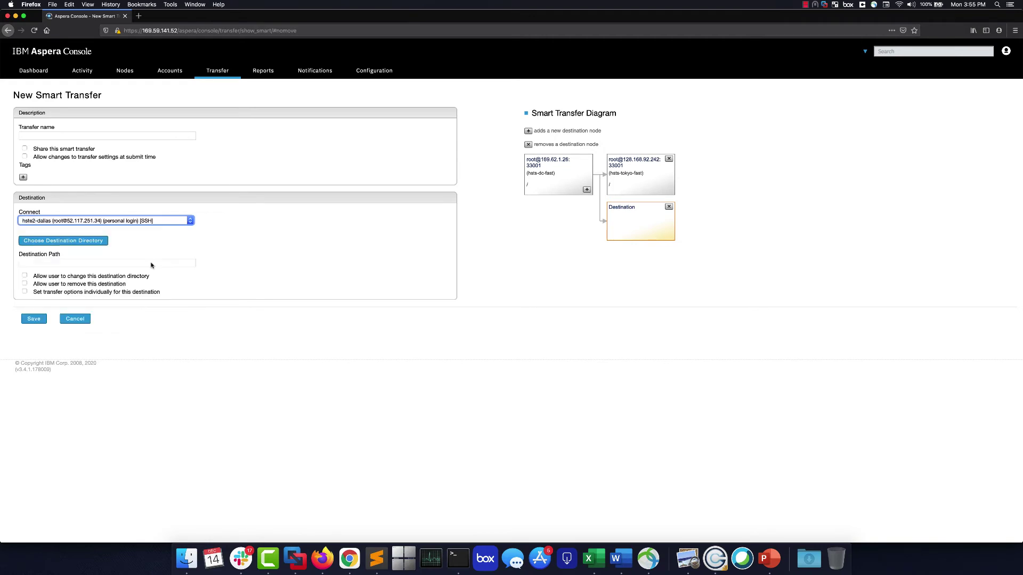
click(93, 242)
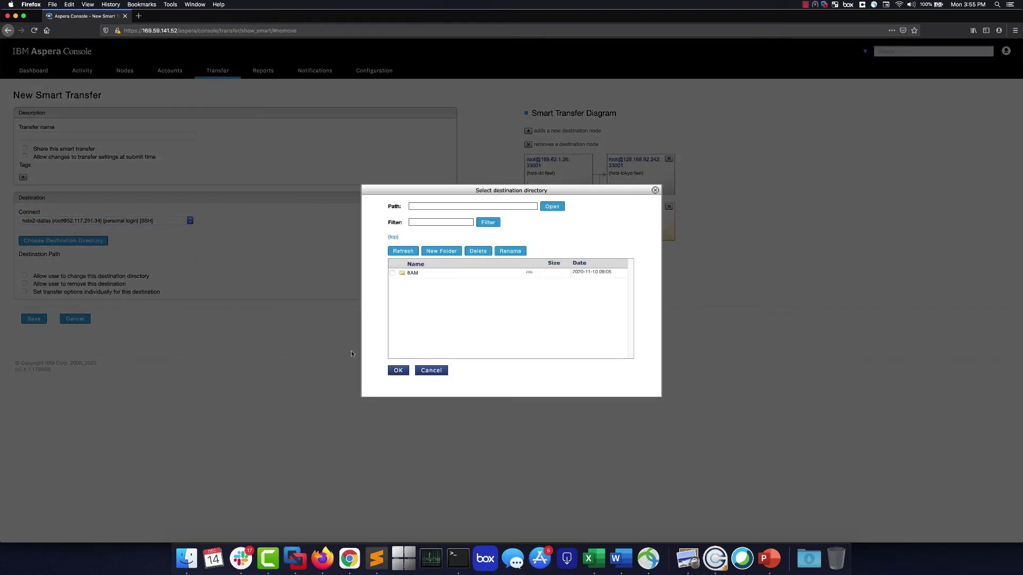
click(397, 370)
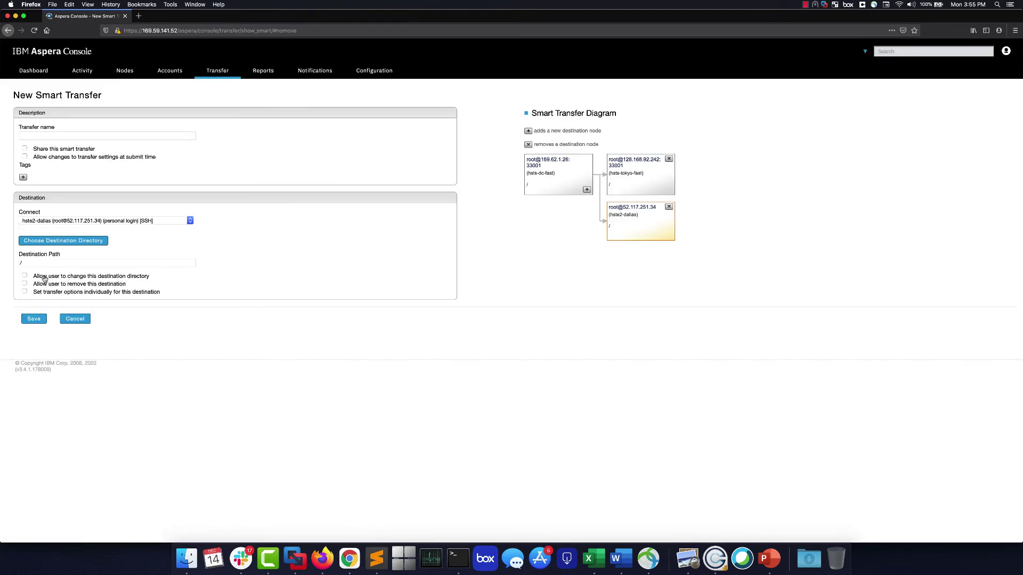
Turn on individual transfer options for the Dallas destination and review its override sections.
click(46, 293)
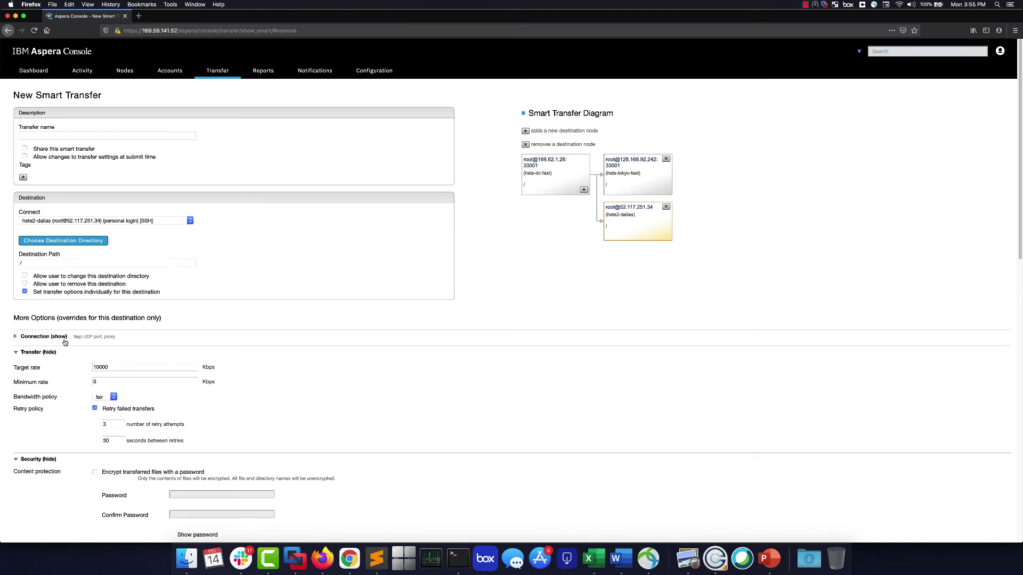
scroll(65, 342, down, 2)
scroll(65, 342, down, 2)
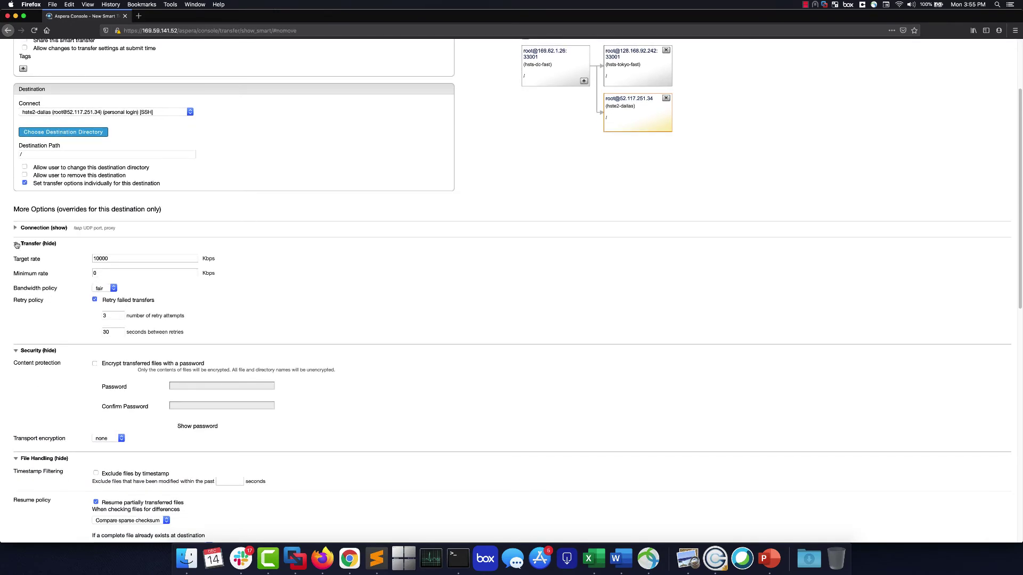
scroll(44, 280, down, 10)
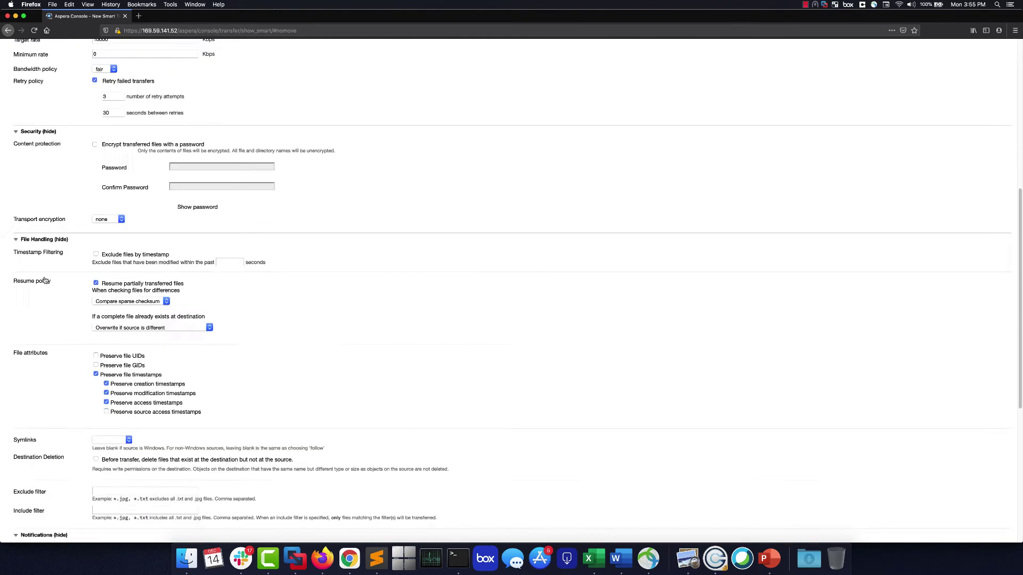
scroll(45, 280, up, 11)
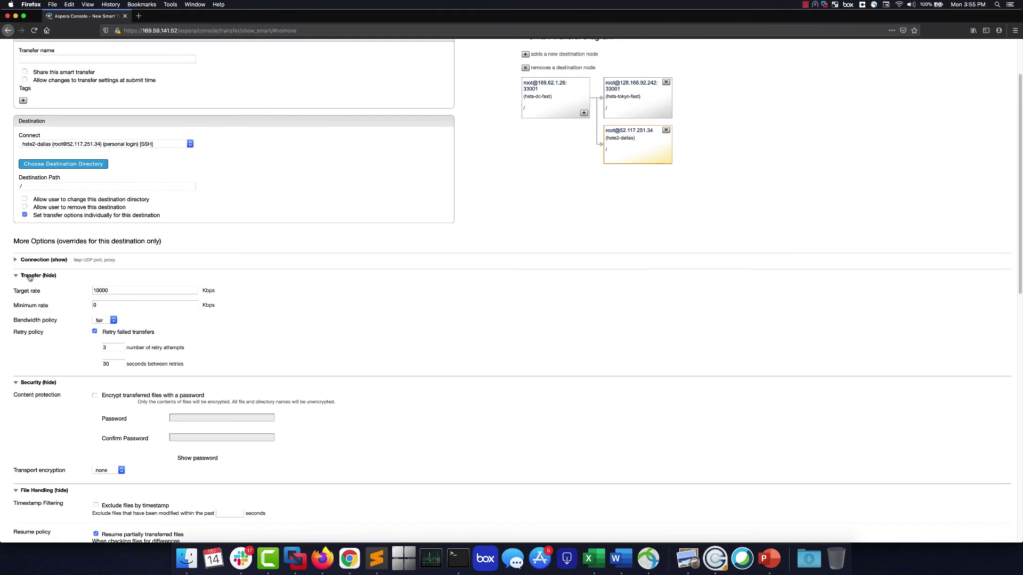
Collapse the Transfer, Security, File Handling, Notifications and Advanced override sections.
click(16, 277)
click(16, 293)
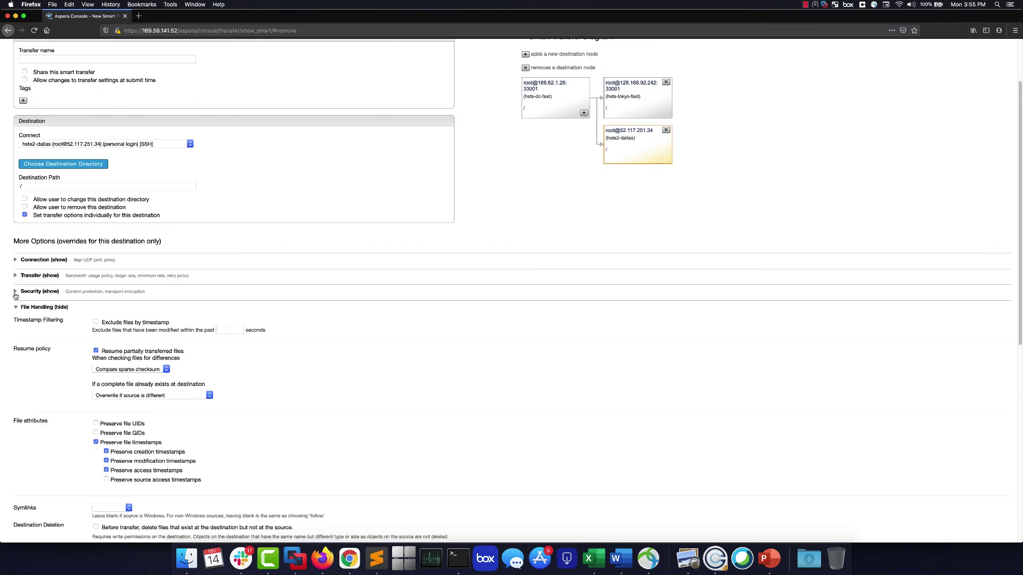
click(16, 308)
click(15, 323)
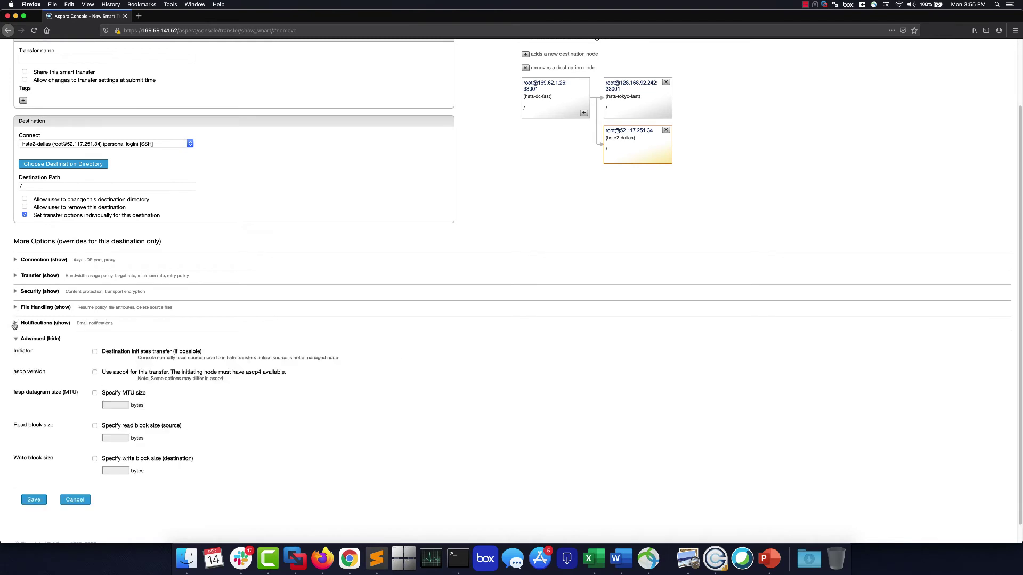
click(15, 341)
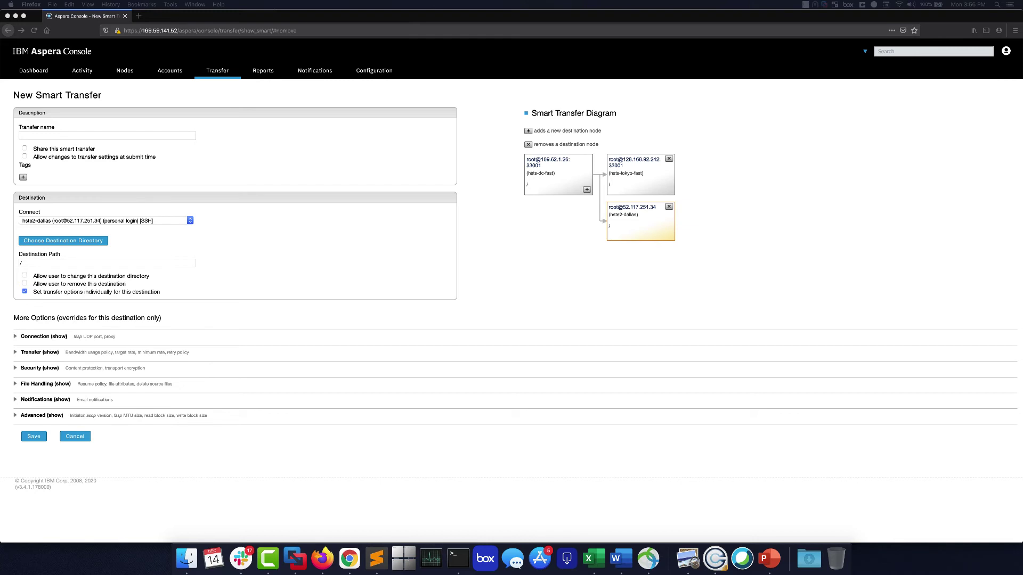
Enter 'Demo Transfer 1' as the transfer name.
click(77, 138)
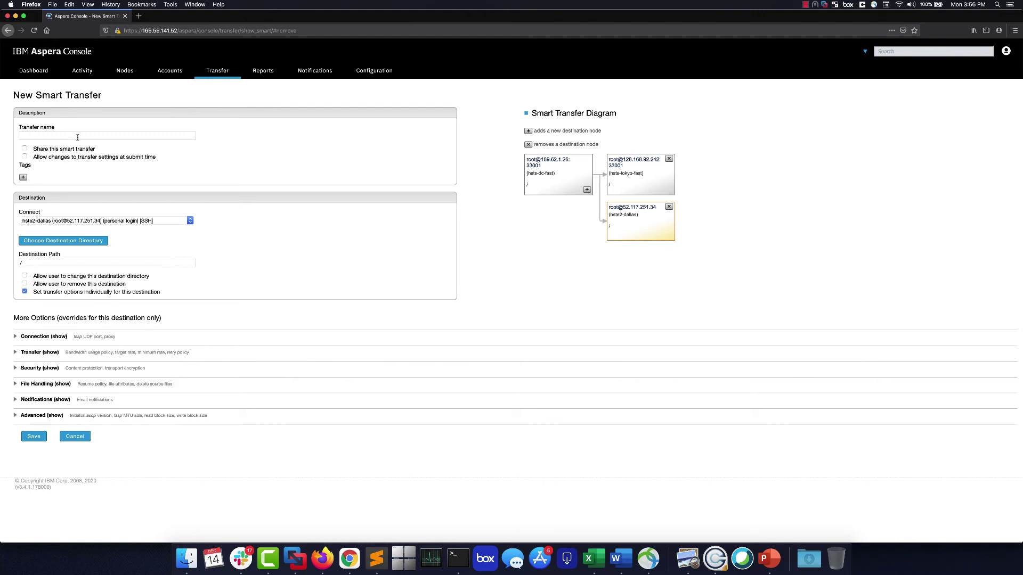
click(77, 136)
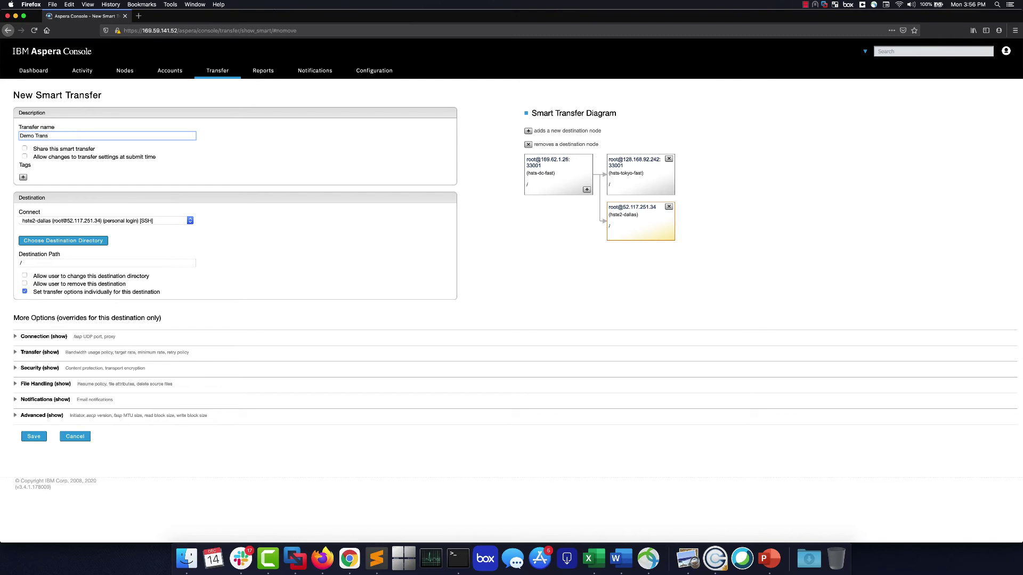
text(fer 1)
Add the tag Team : Team 1 and save the smart transfer.
click(23, 178)
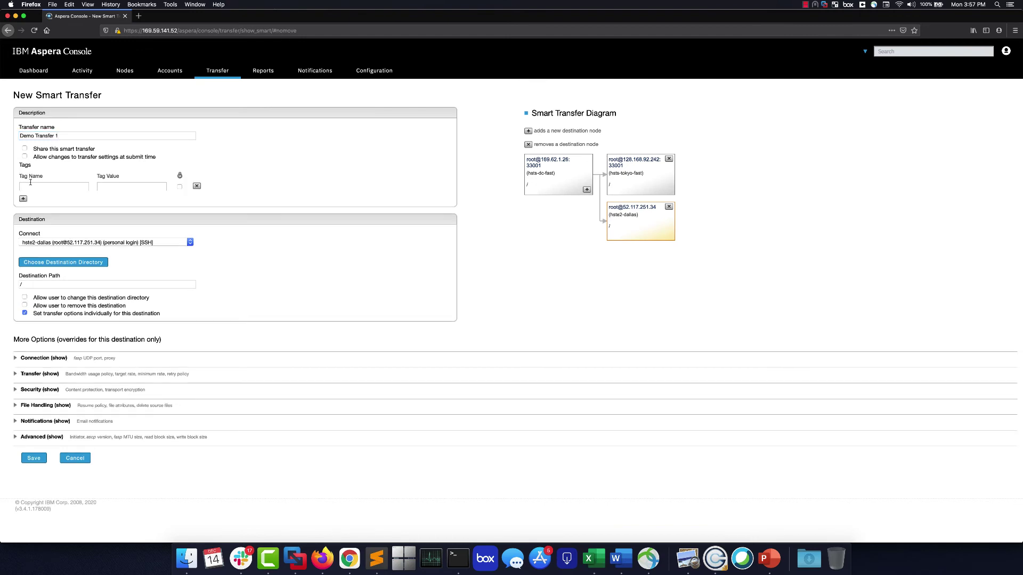
click(34, 186)
click(119, 187)
click(35, 458)
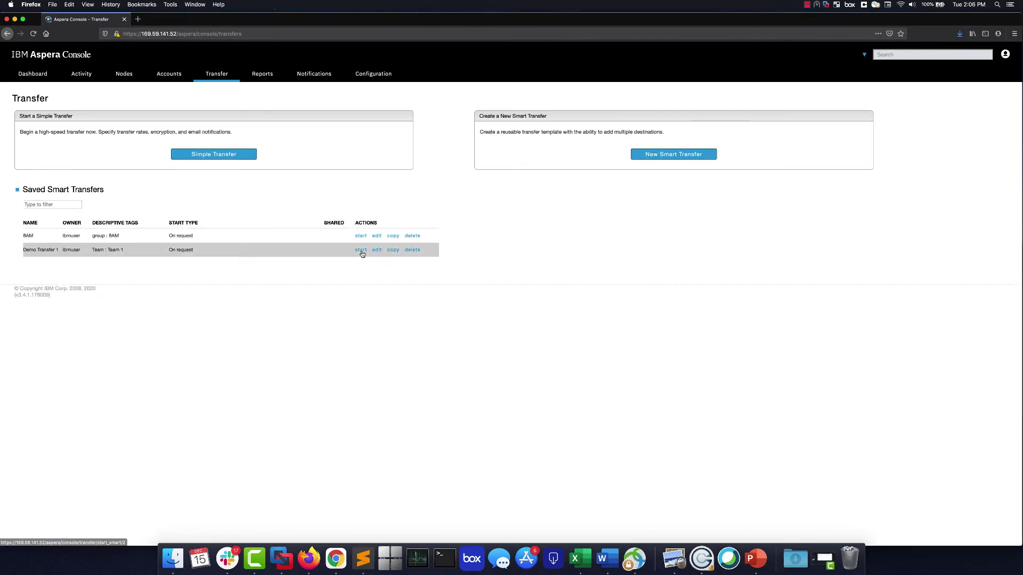
Start Demo Transfer 1 from its saved row and confirm on the Start Smart Transfer page.
click(361, 250)
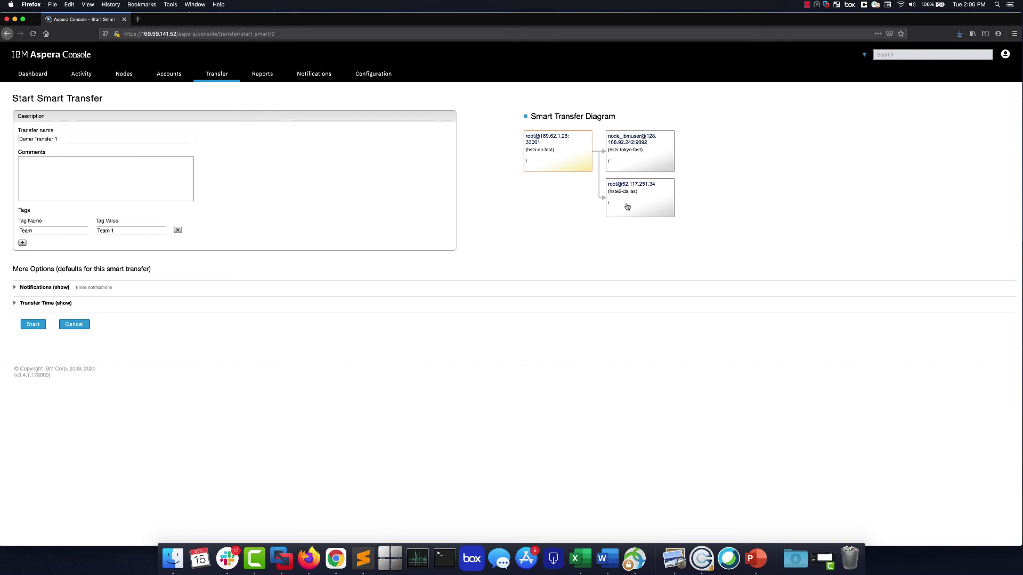
click(33, 325)
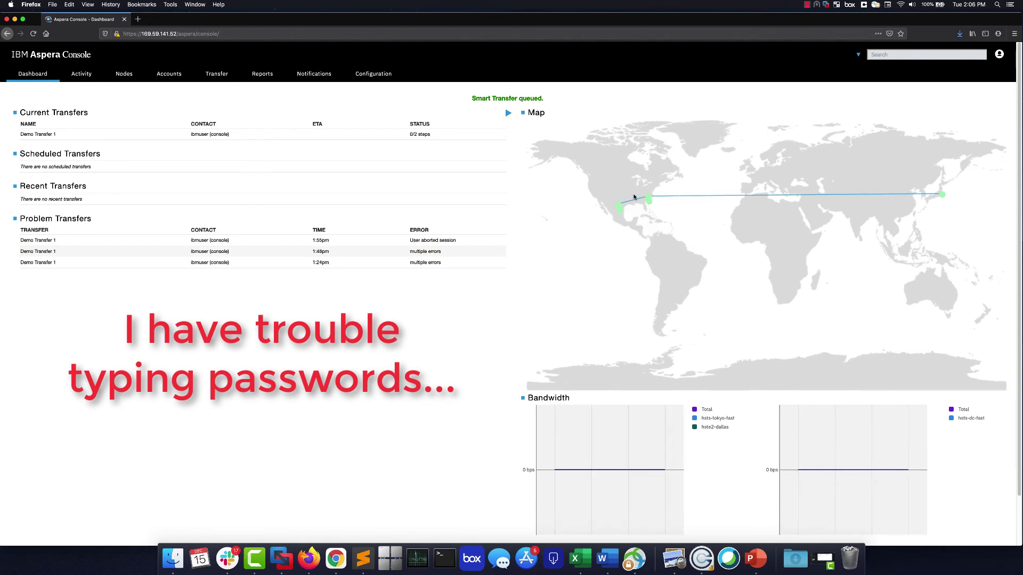
Watch the bandwidth charts climb to nearly 20 Mbps, split between Tokyo and Dallas.
mouse_move(647, 200)
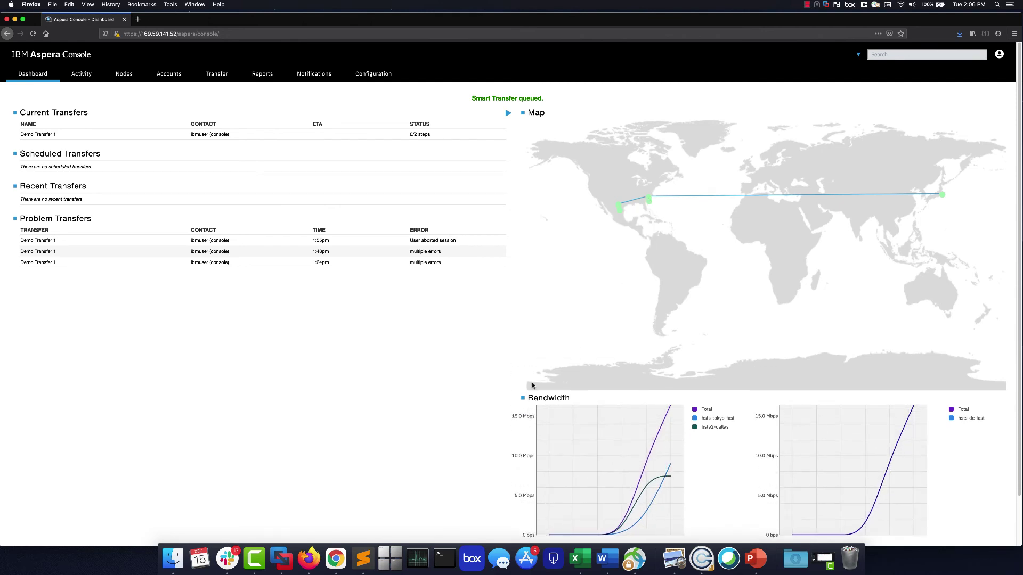
scroll(476, 417, down, 1)
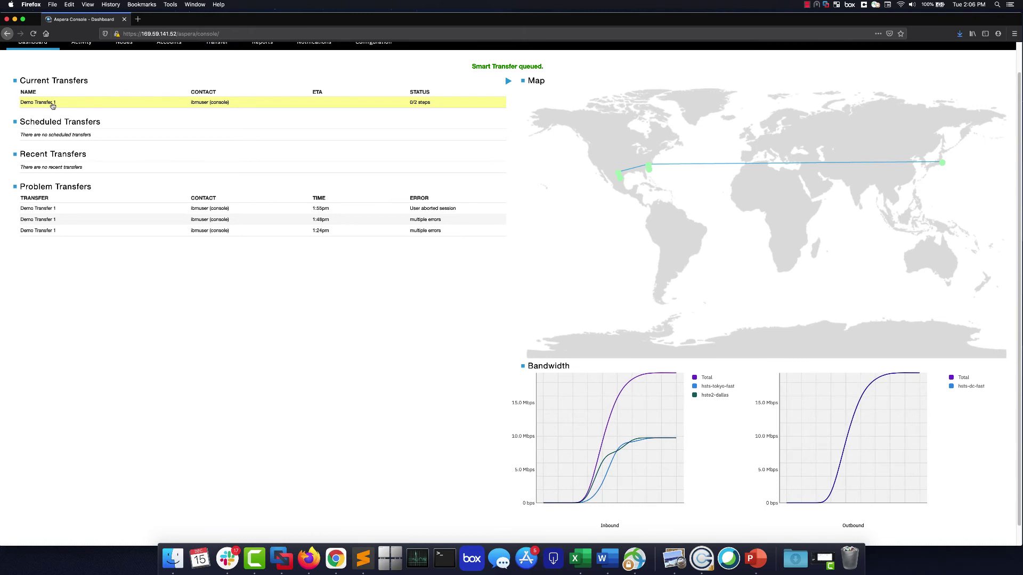
Open Demo Transfer 1's activity overview and view the Tokyo session detail, 161.1 MB written.
click(53, 104)
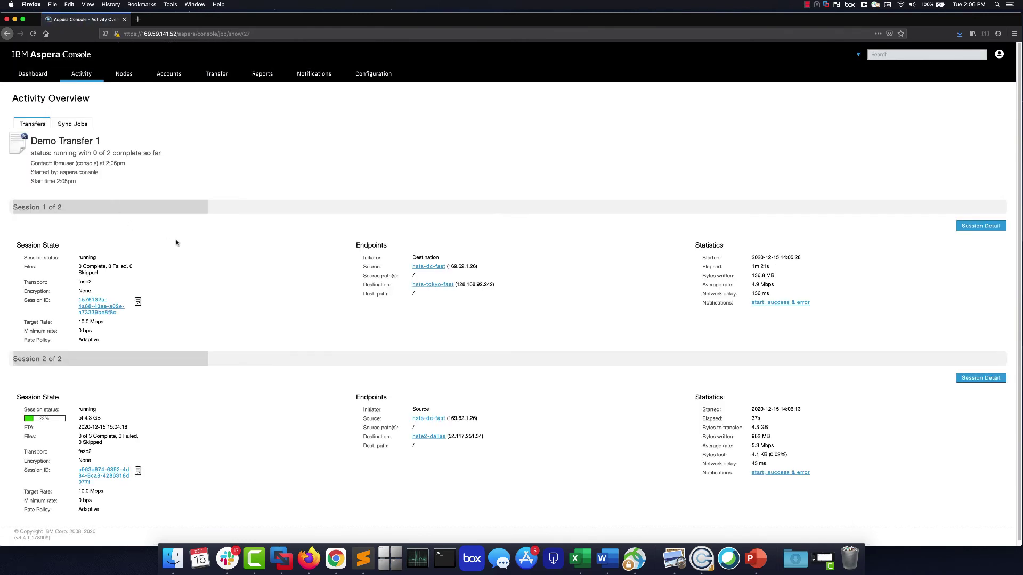
scroll(218, 267, down, 1)
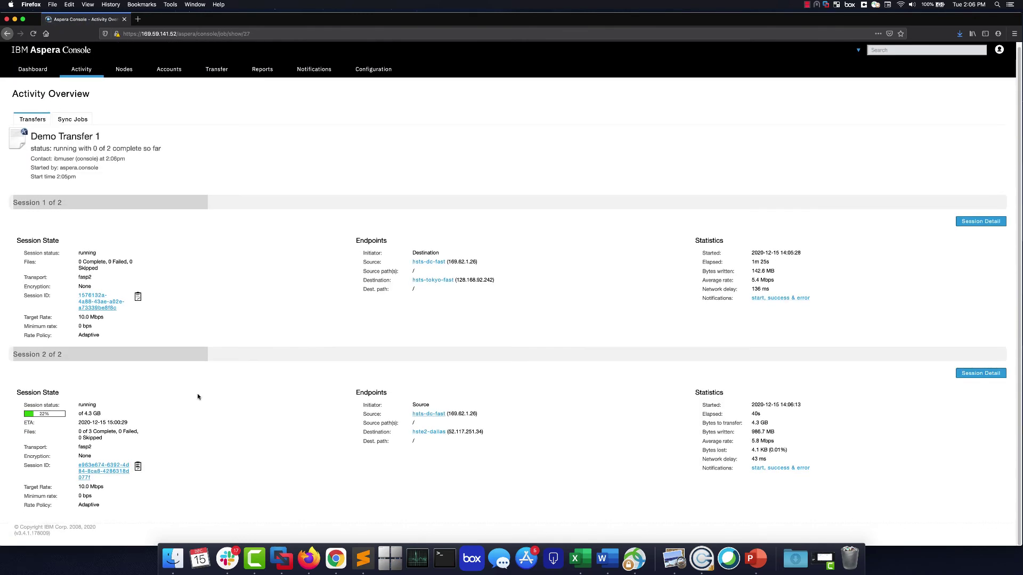
triple_click(90, 413)
click(91, 414)
Raise the Tokyo session's target rate to 10000 Mb/s (10.0 Gbps) and acknowledge the confirmation.
click(971, 222)
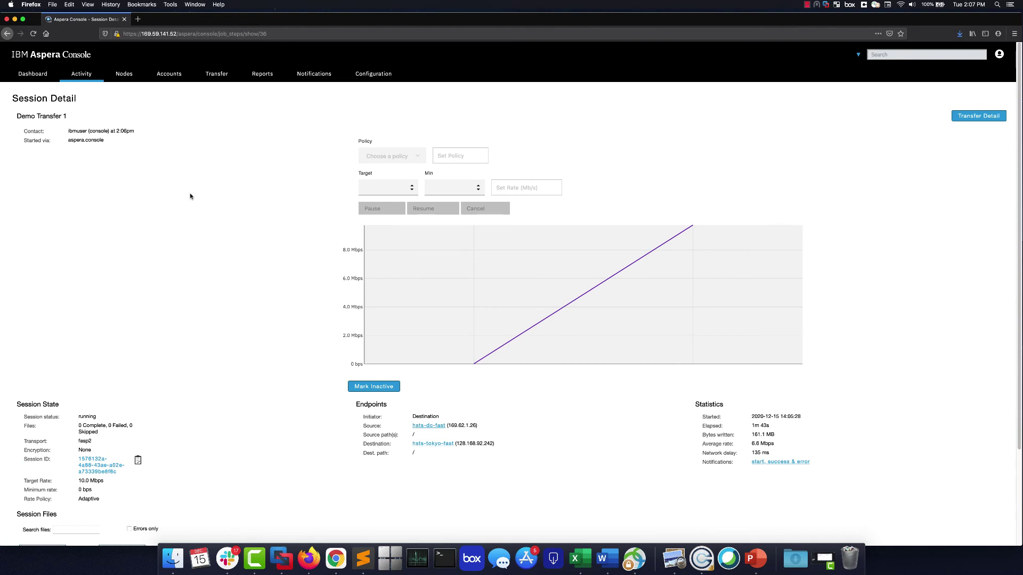
drag(383, 187, 359, 187)
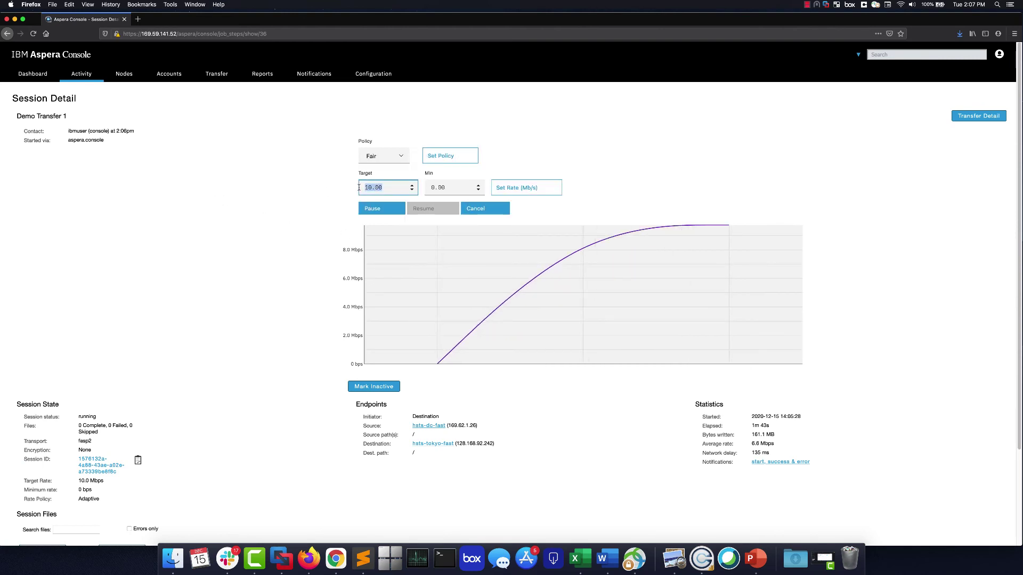
text(1)
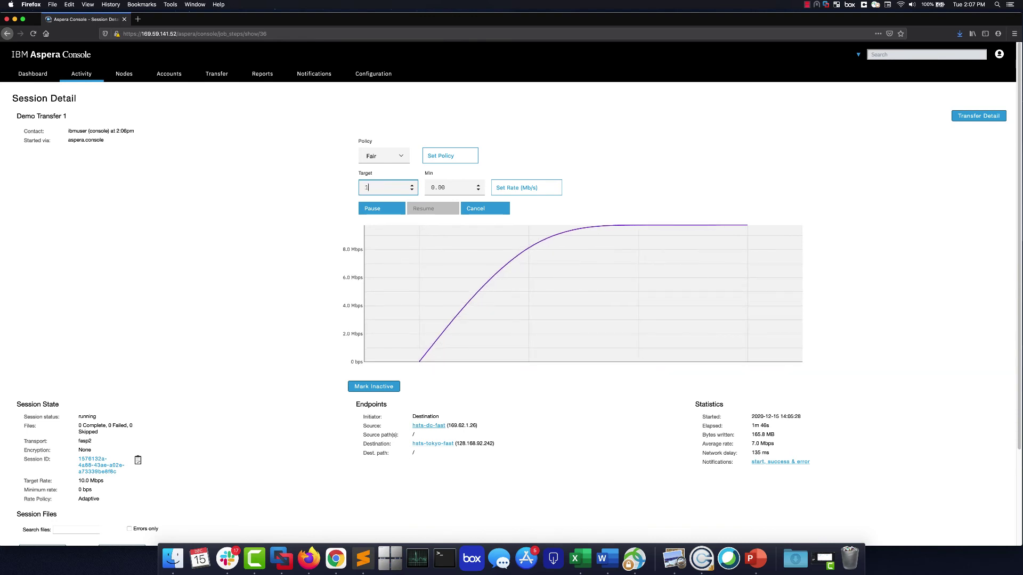
text(00000)
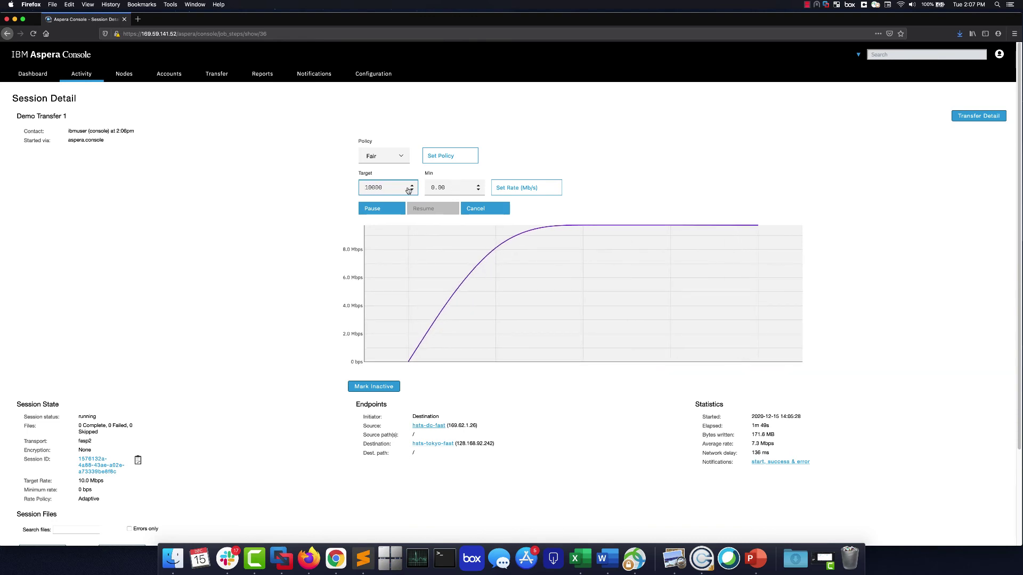
click(504, 193)
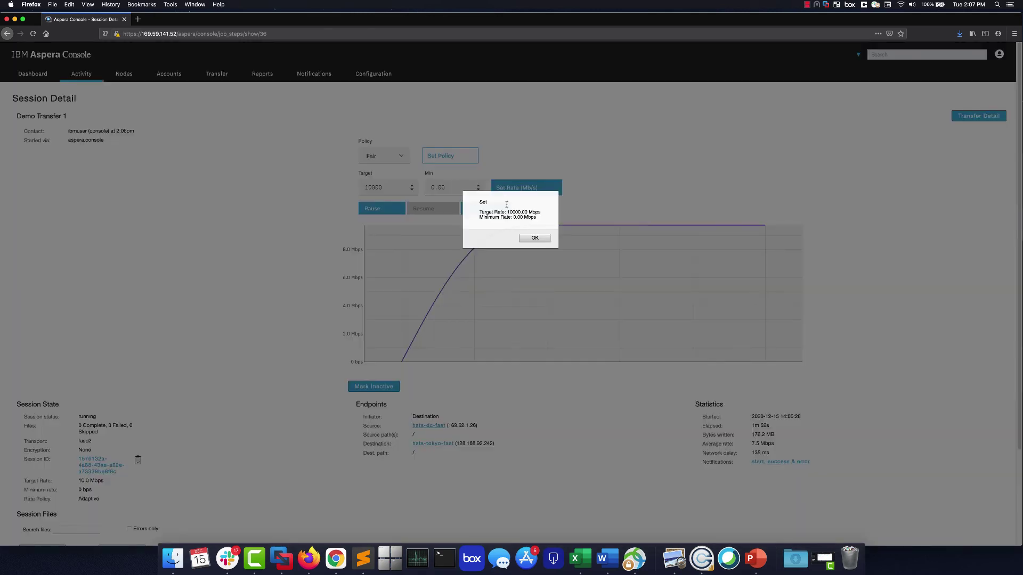
click(533, 238)
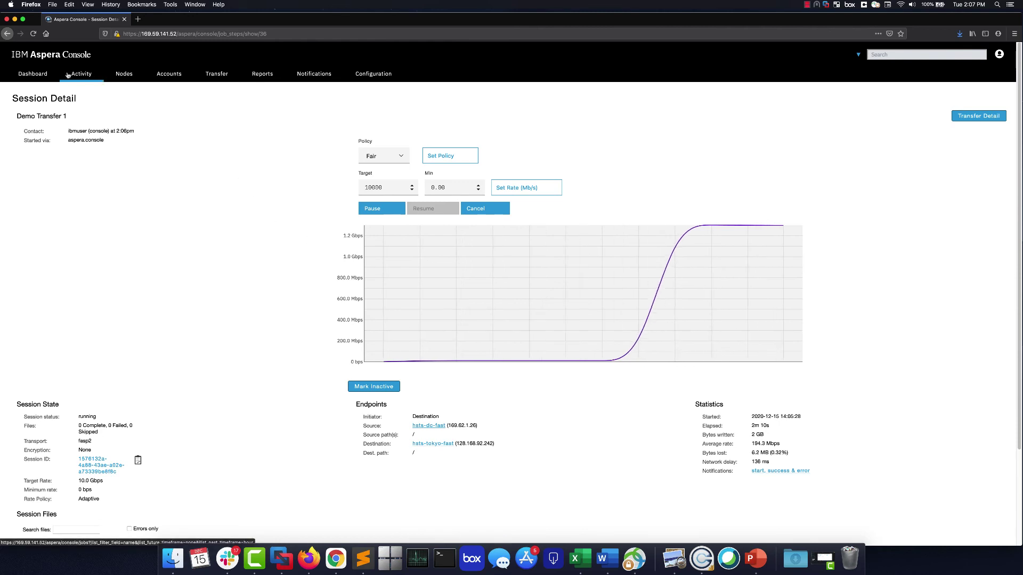
click(970, 118)
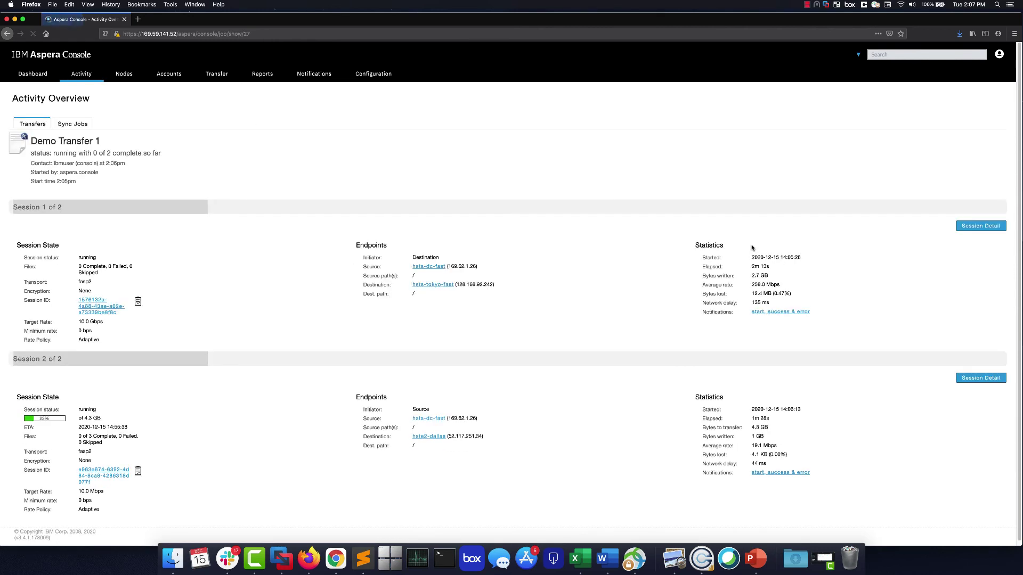
scroll(230, 436, down, 1)
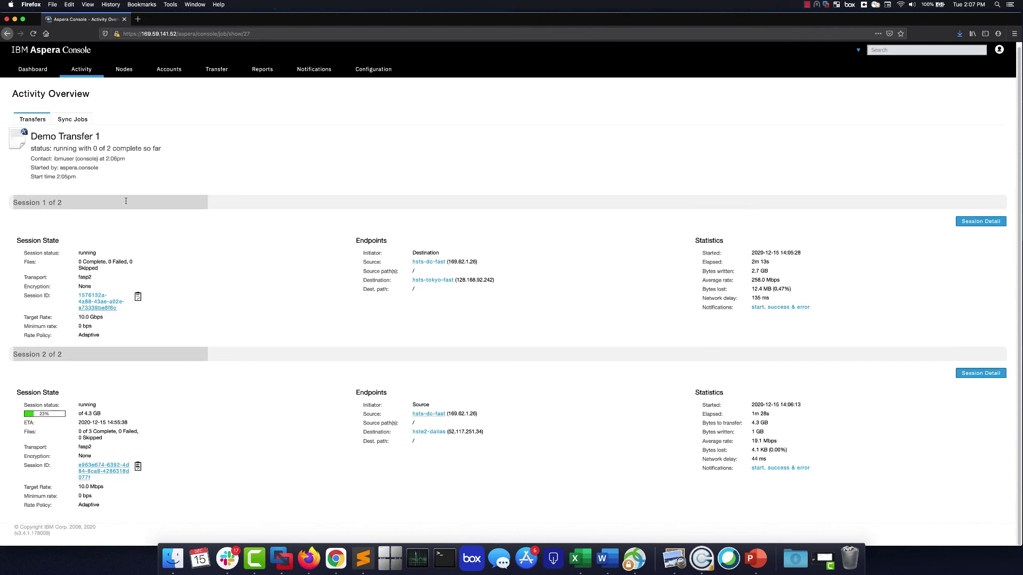
click(32, 69)
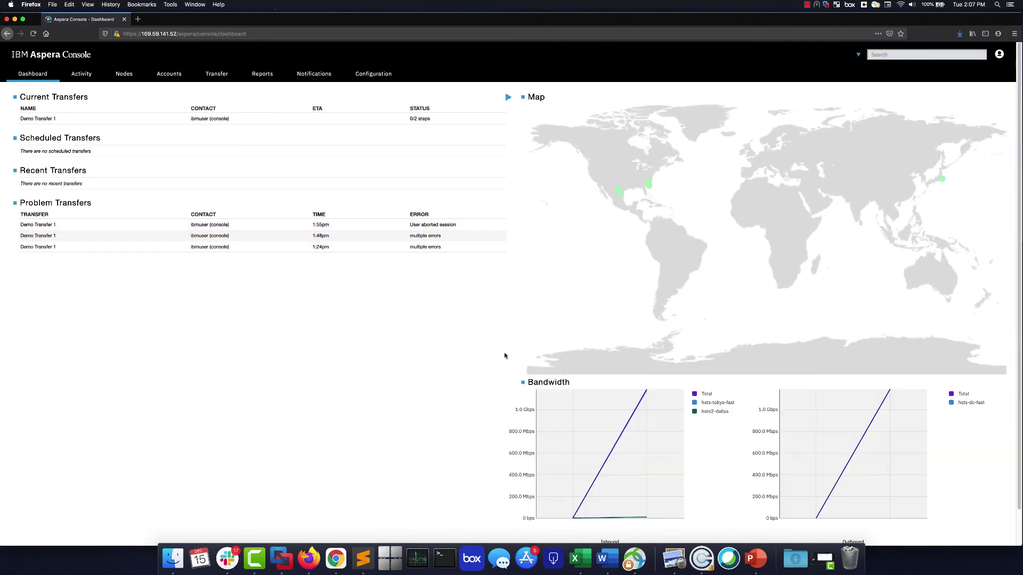
scroll(520, 388, down, 1)
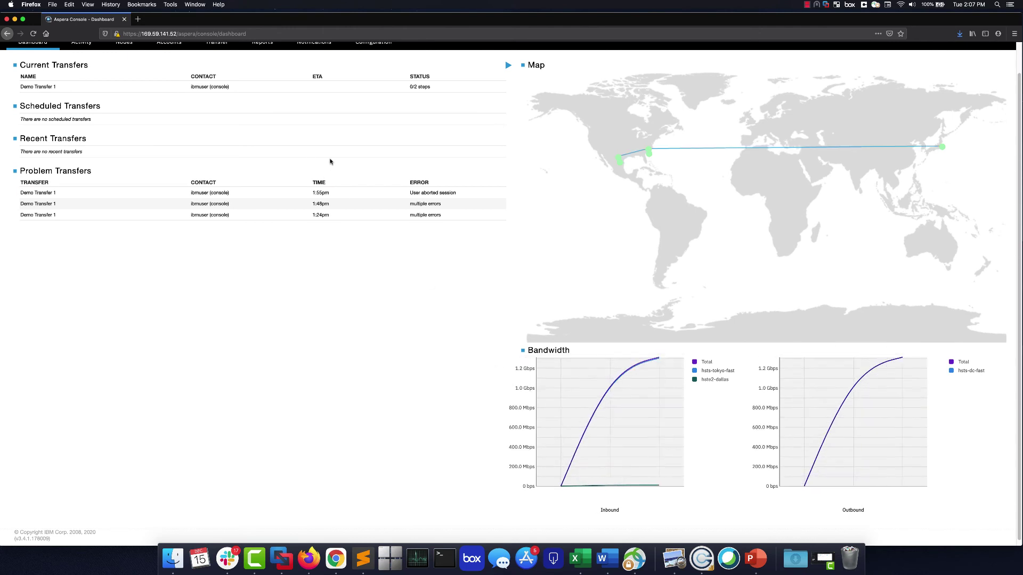
click(128, 89)
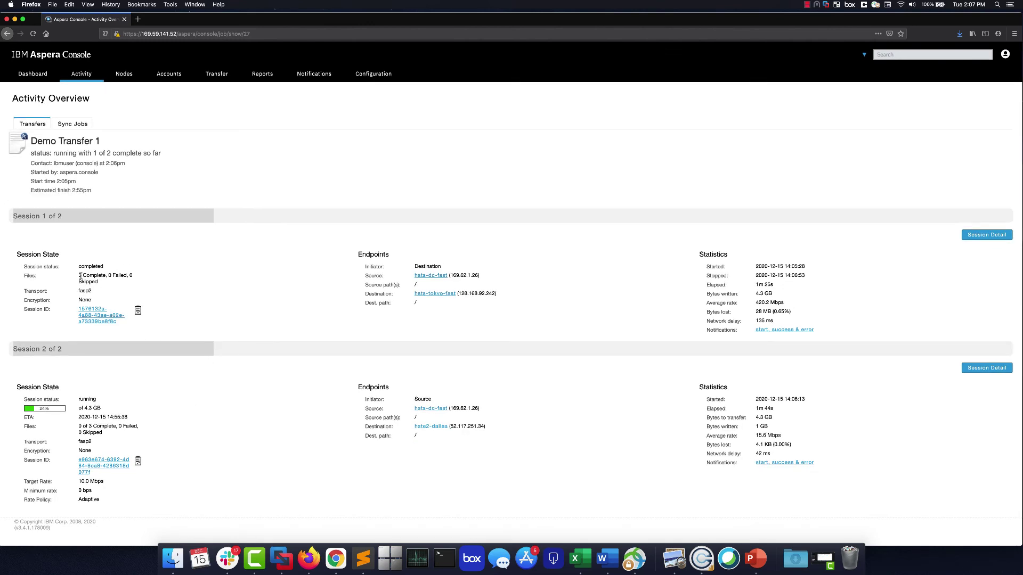
drag(80, 276, 100, 276)
click(431, 276)
Open the Dallas session's database records and scroll through its complete field list.
click(990, 369)
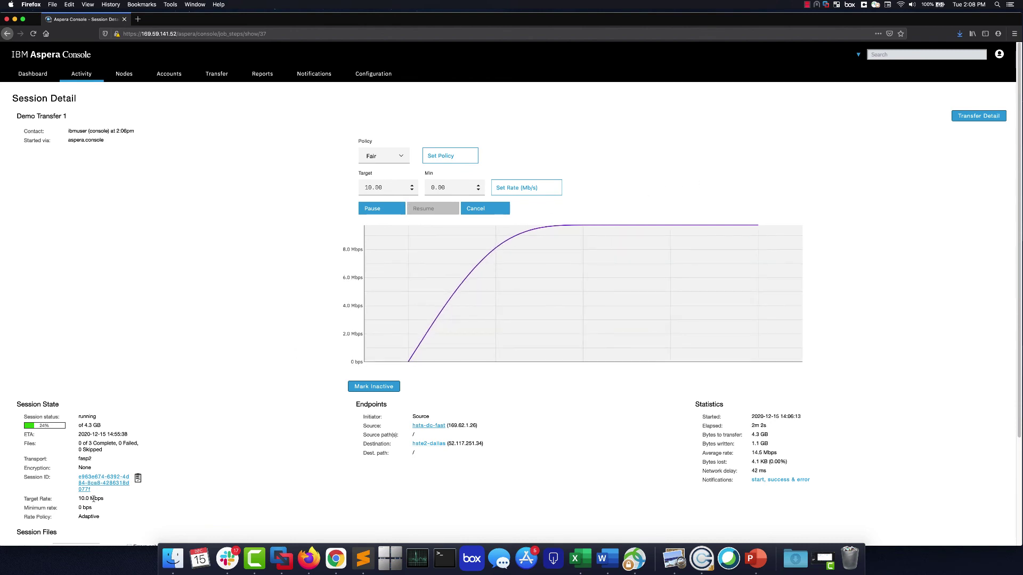
click(109, 479)
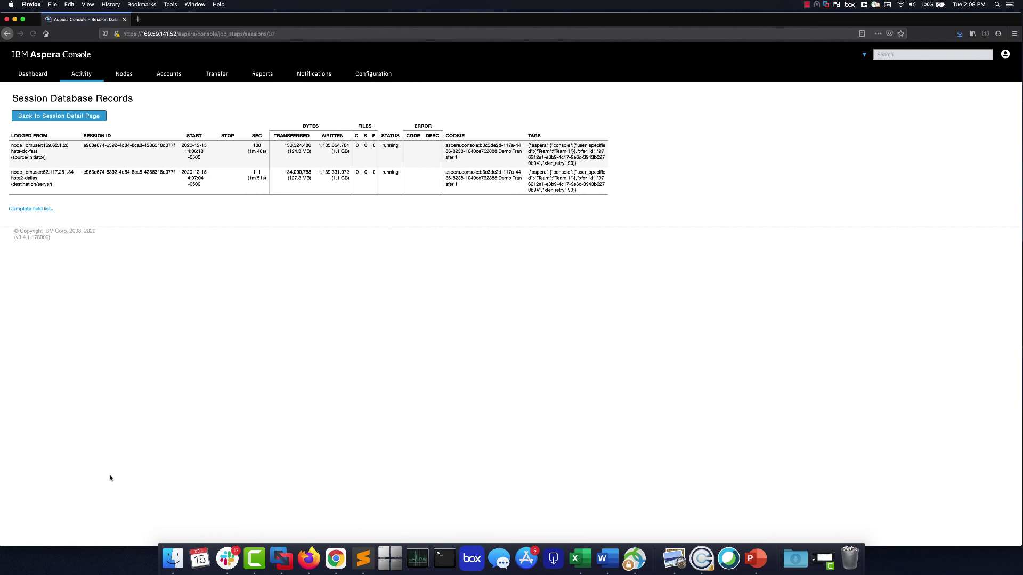
click(25, 209)
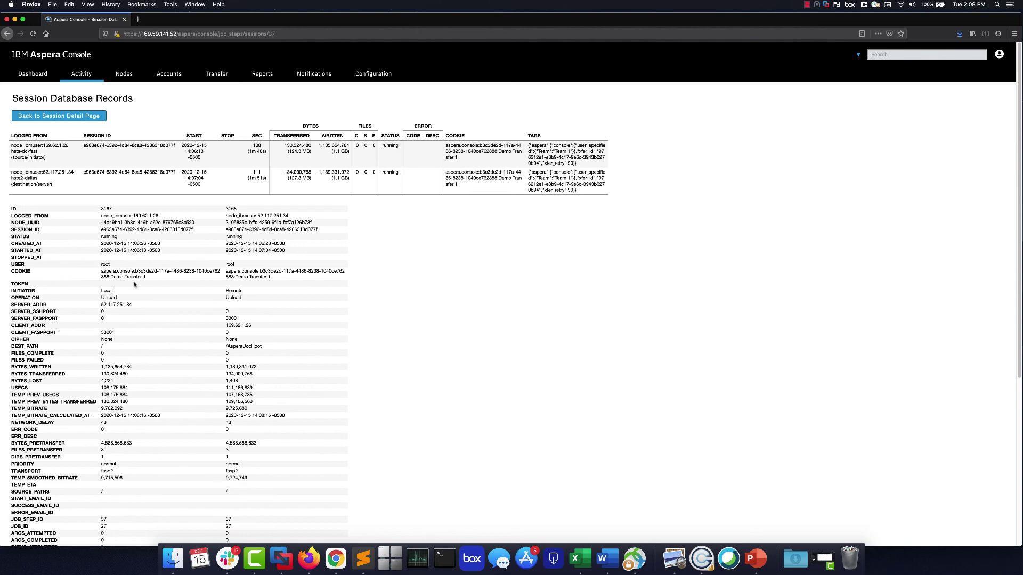
scroll(150, 322, down, 9)
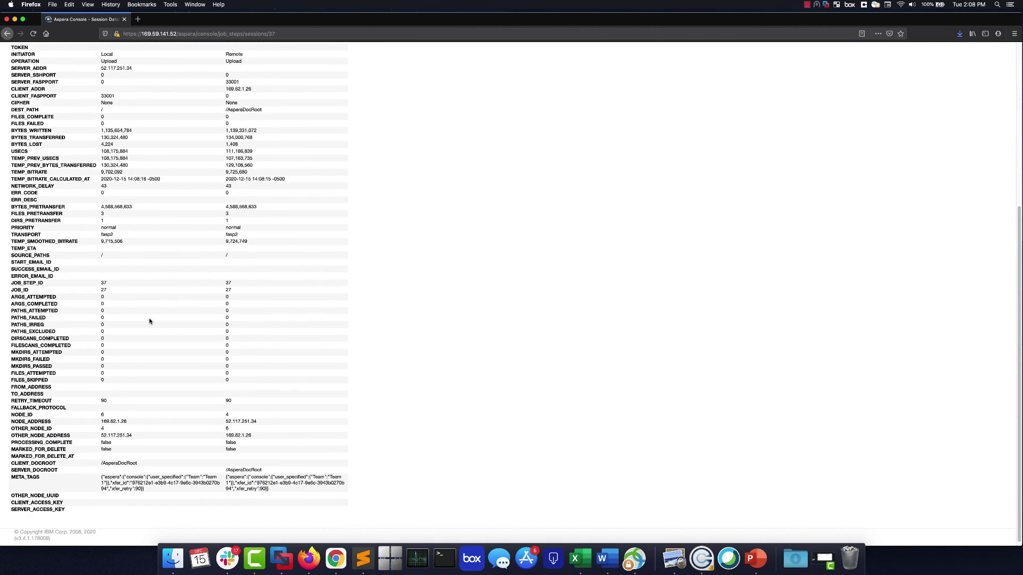
scroll(150, 321, up, 9)
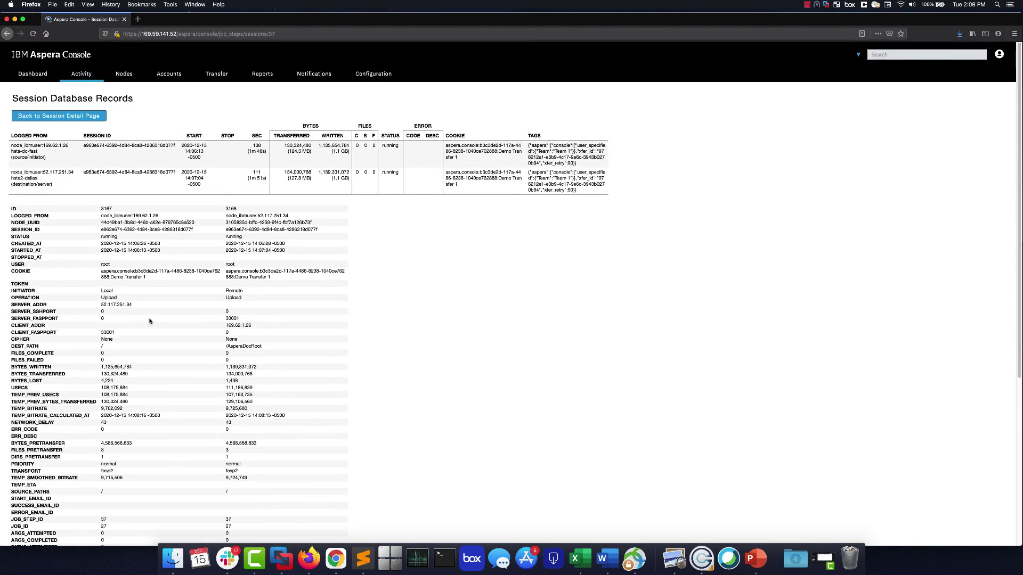
Check Demo Transfer 1's activity from the Dashboard, confirming it moved to Recent Transfers with 7.5 GB.
click(36, 76)
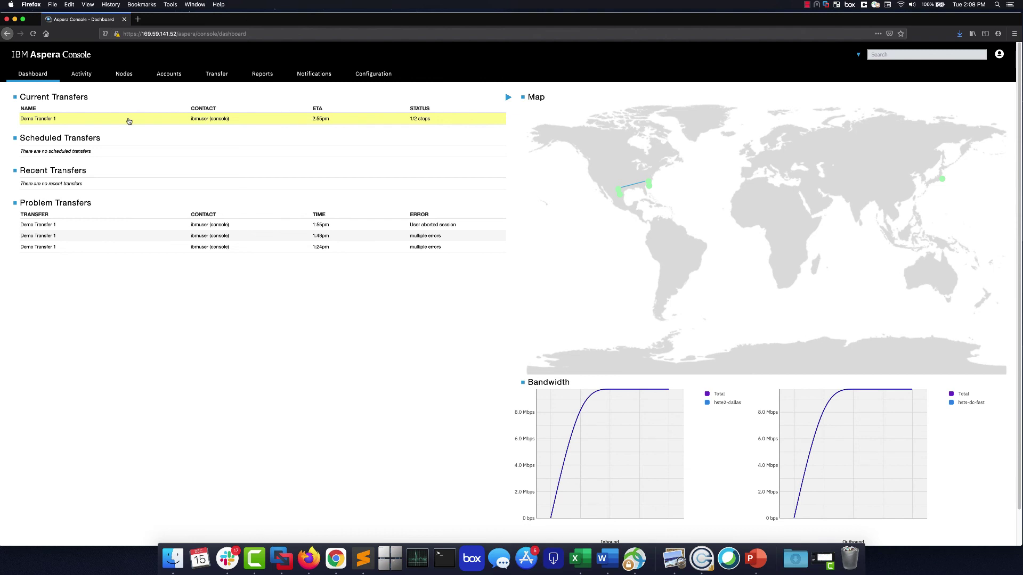
click(190, 121)
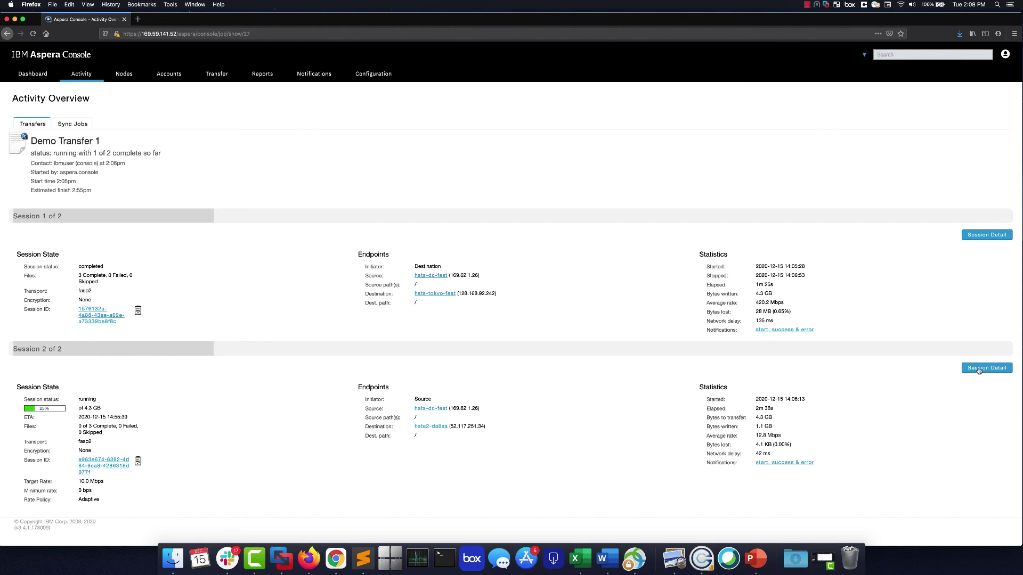
click(33, 74)
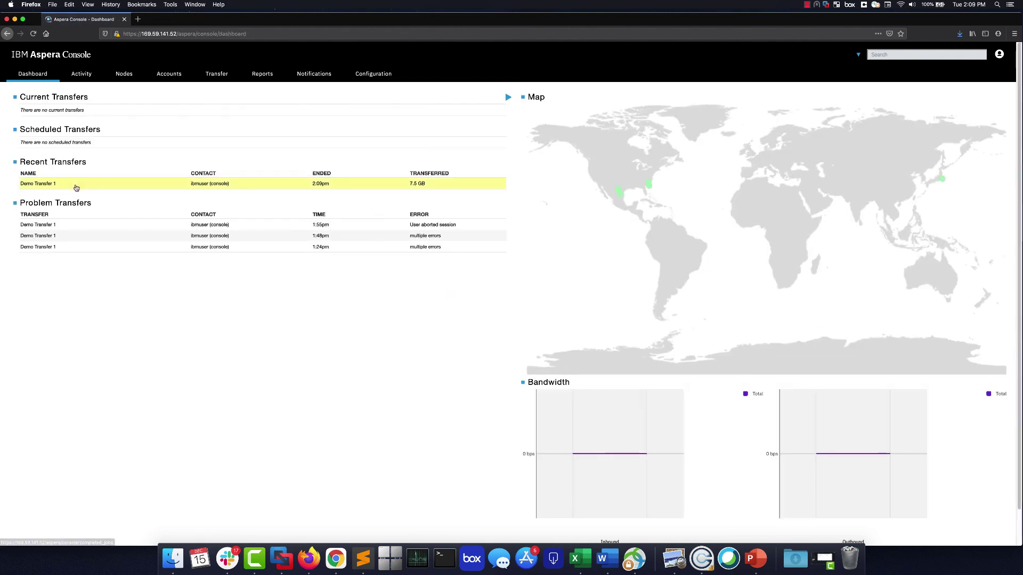
Review the finished Demo Transfer 1's Tokyo session detail, then go to the empty Reports page.
click(77, 188)
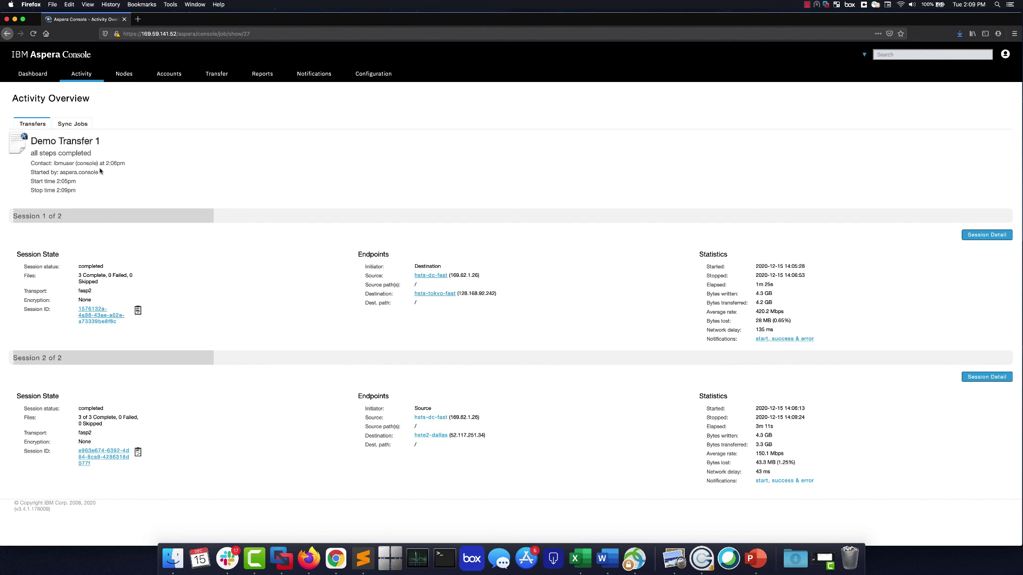
click(1003, 235)
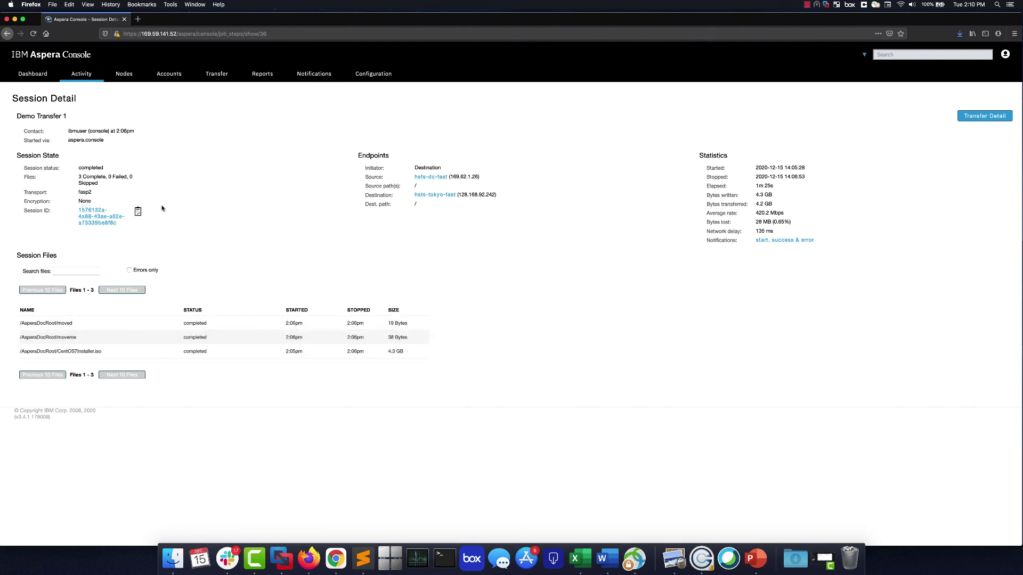
click(260, 75)
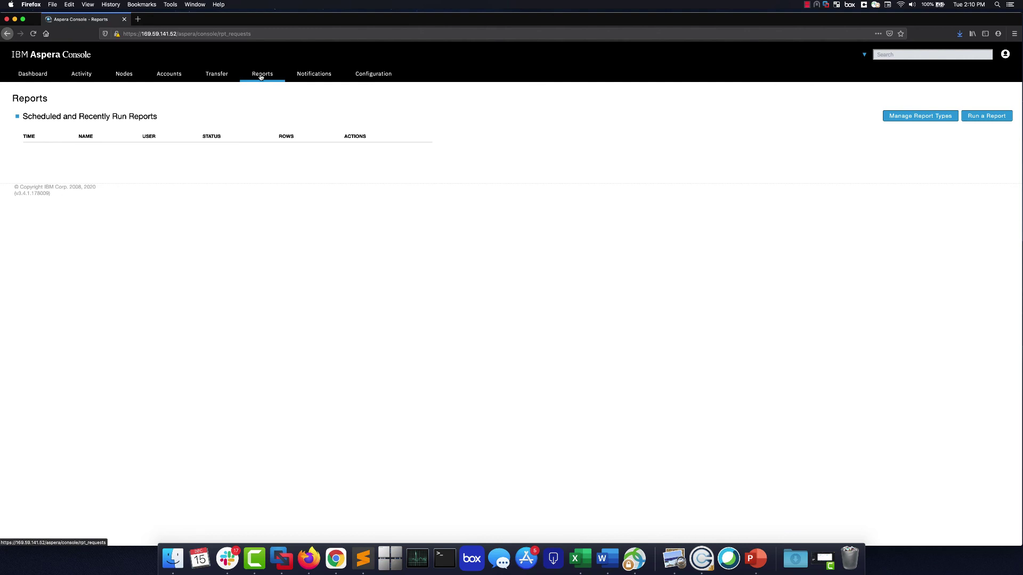
Run a new Files By Date report for the last 24 hours with default settings.
click(982, 116)
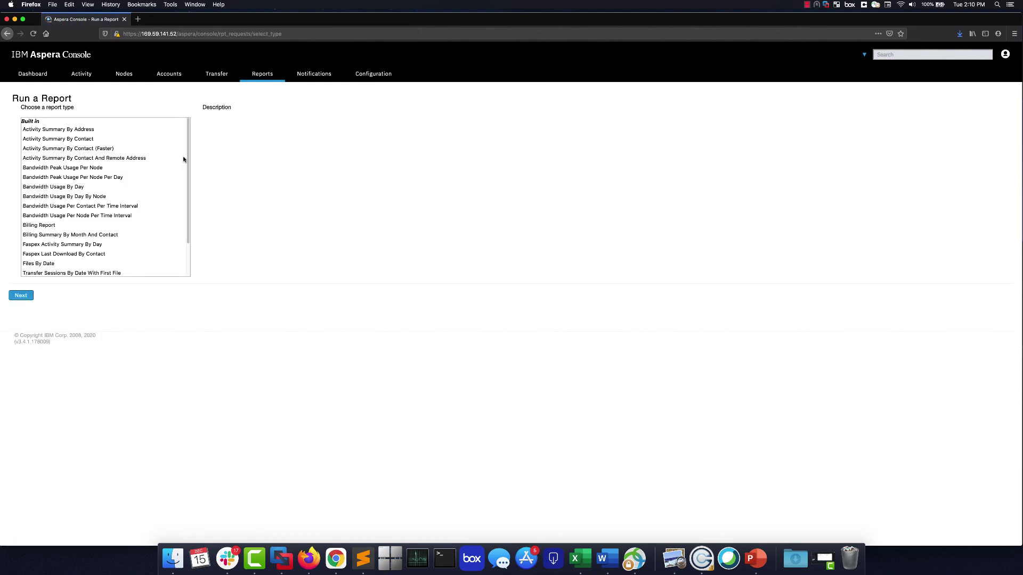
drag(188, 156, 188, 192)
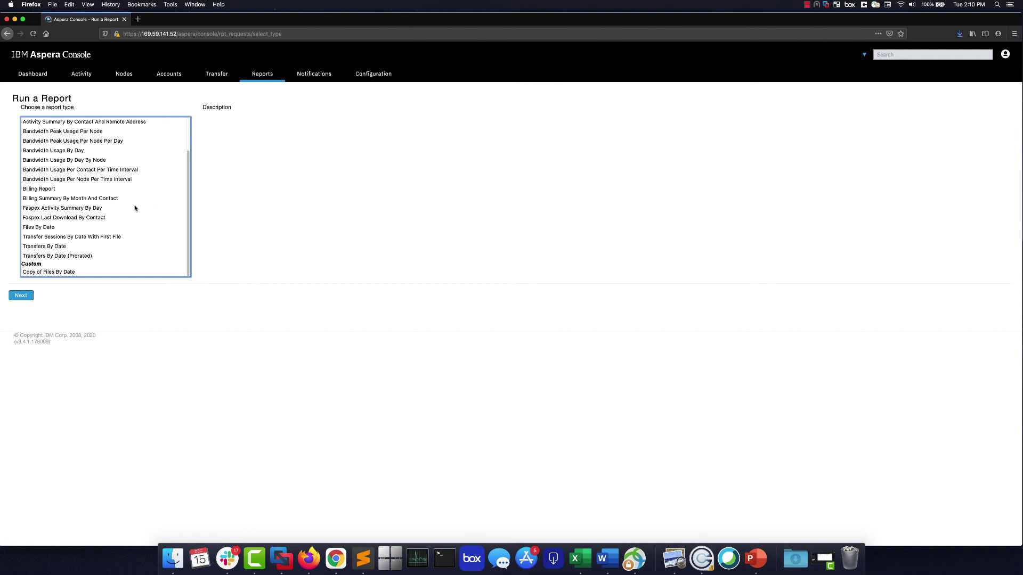
click(43, 230)
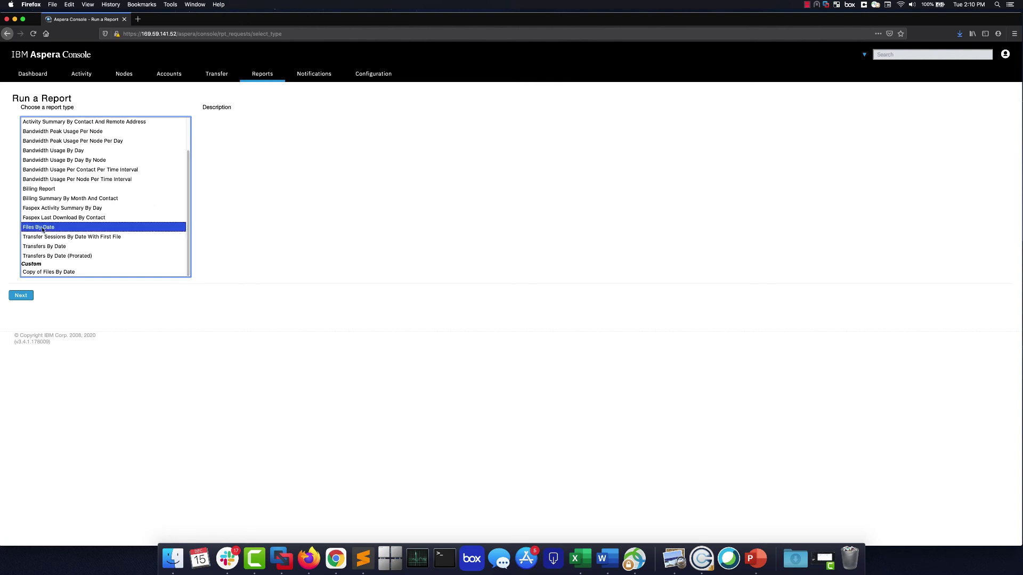
click(20, 298)
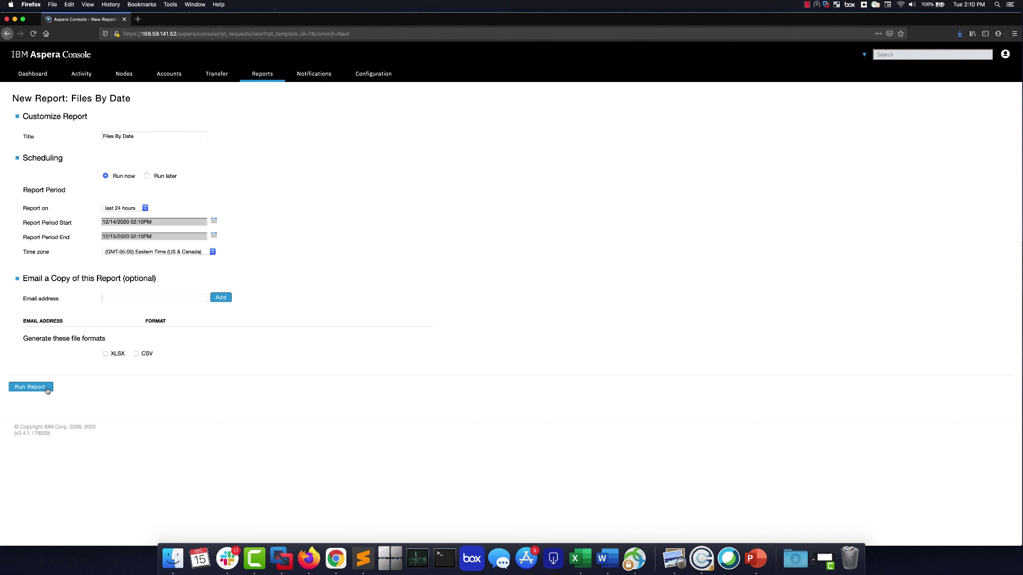
click(30, 387)
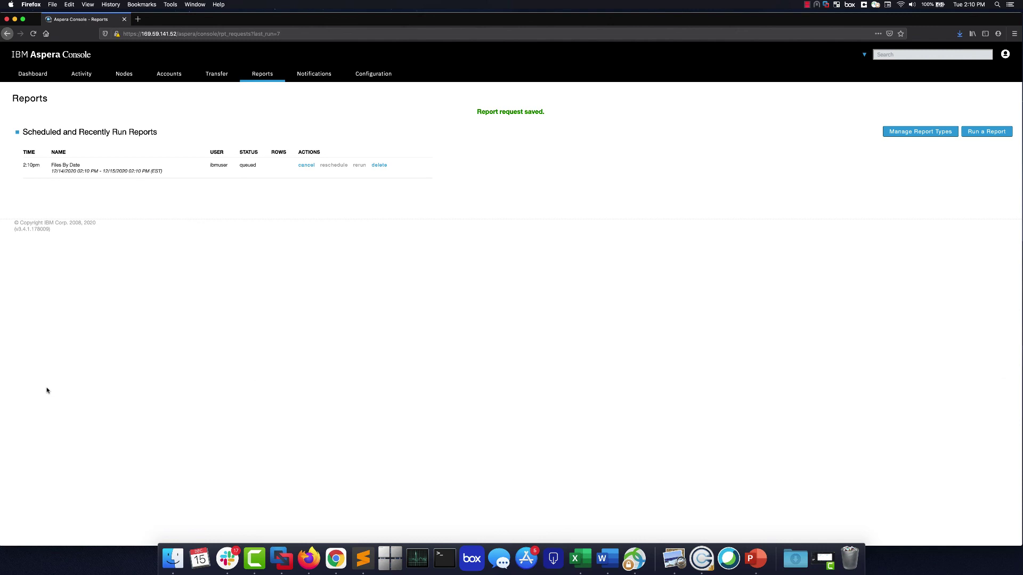
Review the Files By Date report's 8 result rows and scroll through its final SQL.
click(176, 167)
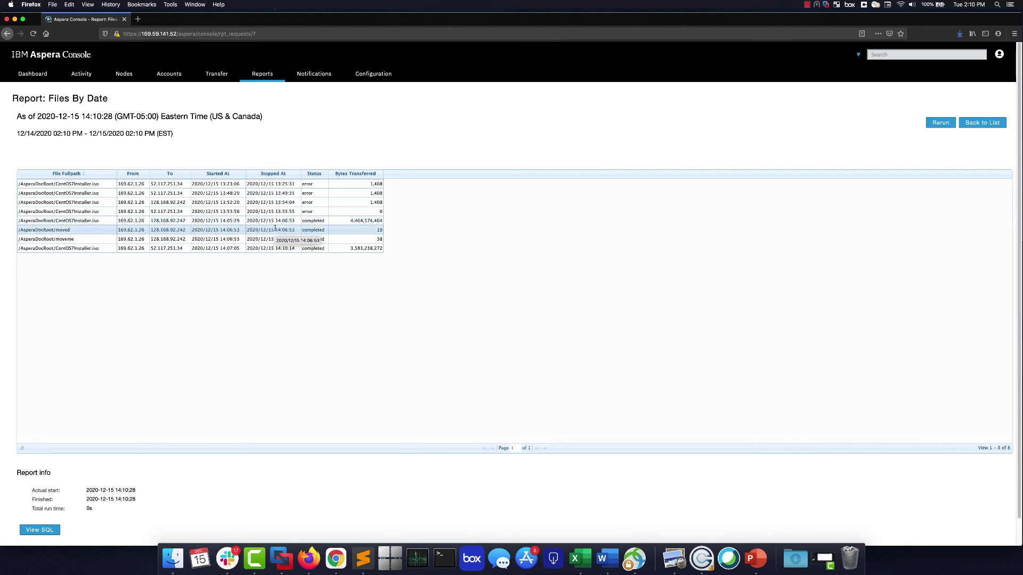
scroll(88, 454, down, 1)
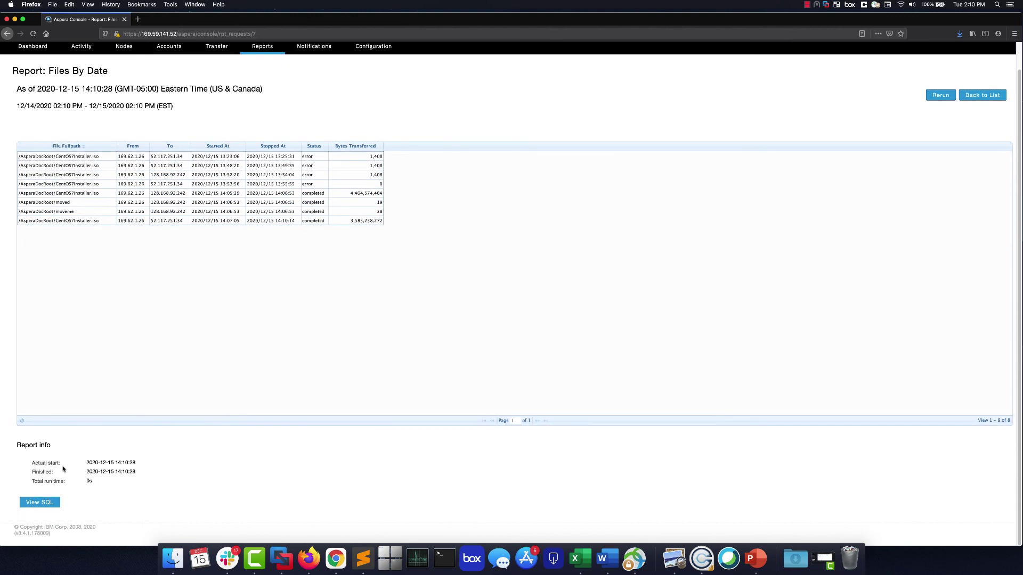
click(40, 503)
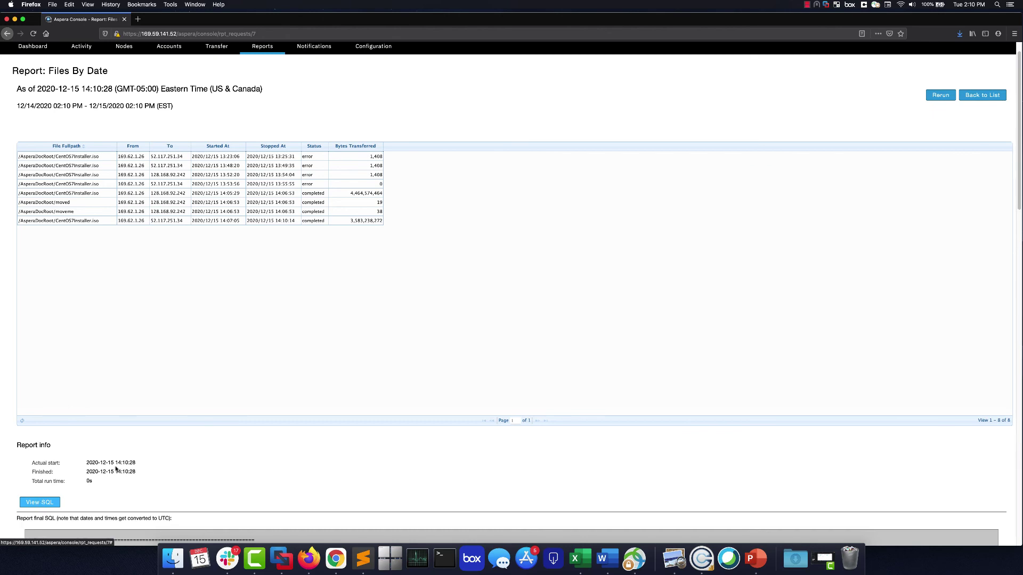
scroll(116, 469, down, 10)
scroll(113, 407, down, 3)
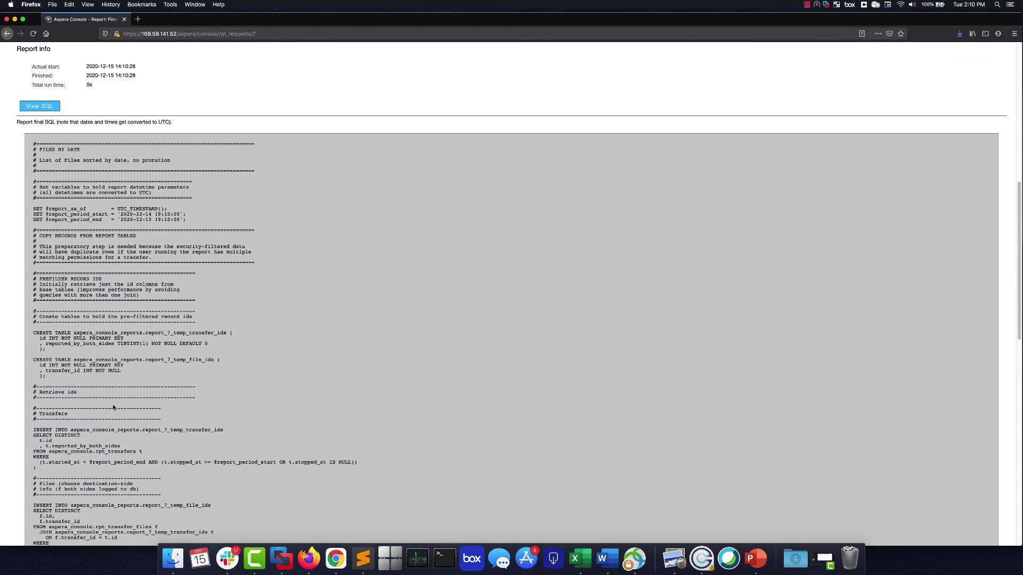
scroll(113, 407, down, 10)
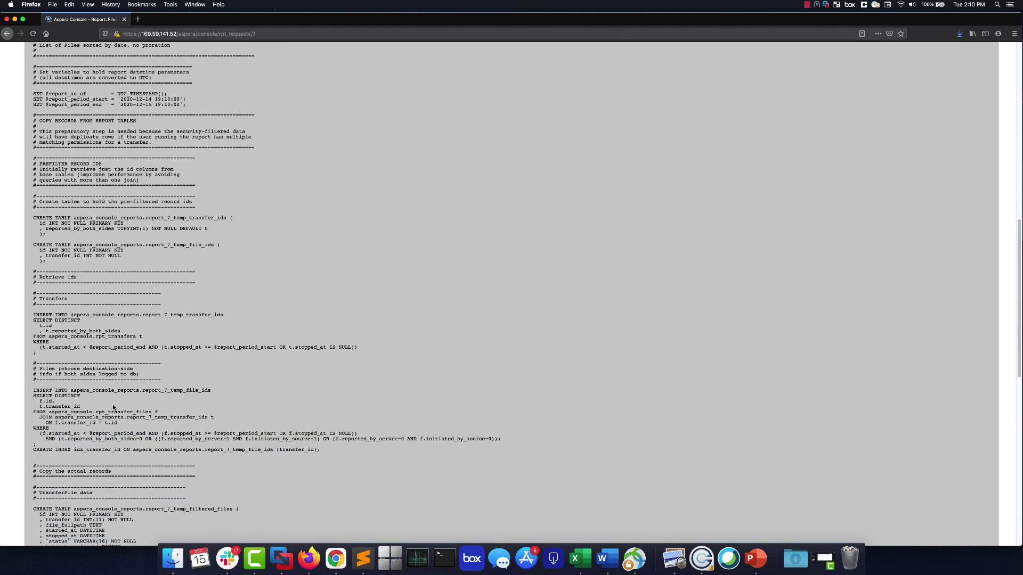
scroll(113, 408, down, 7)
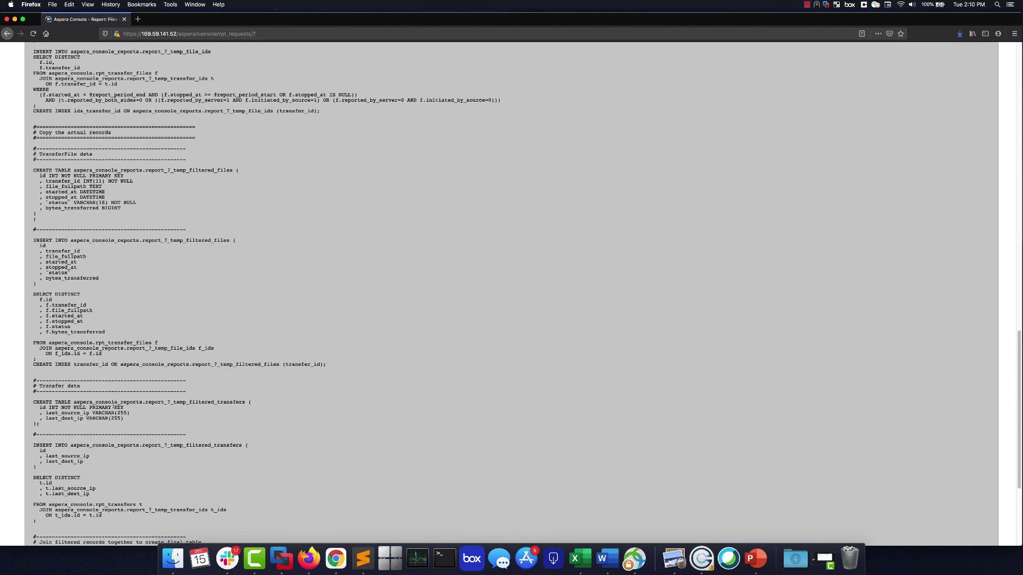
scroll(113, 407, down, 7)
scroll(127, 388, up, 14)
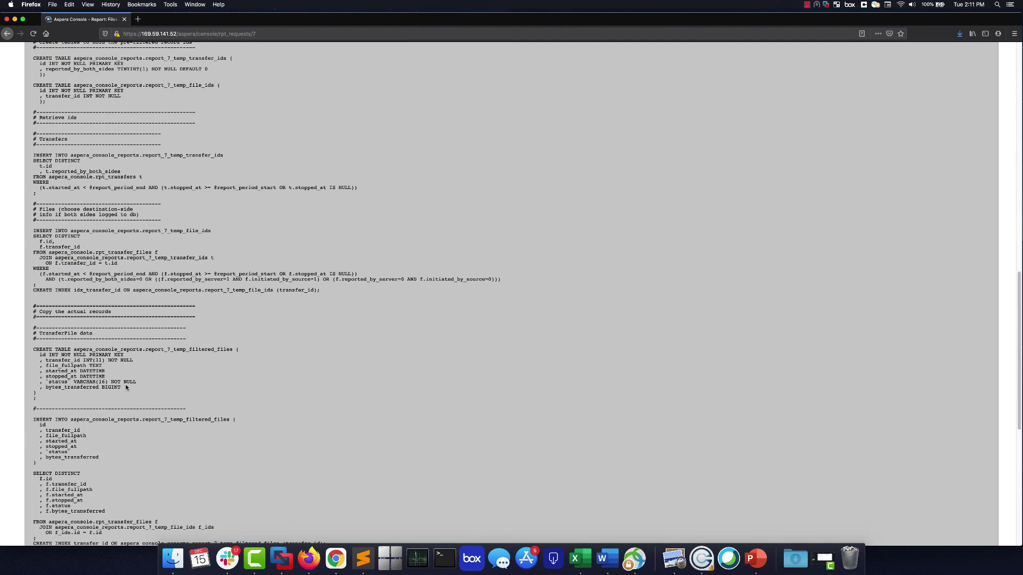
scroll(127, 387, up, 15)
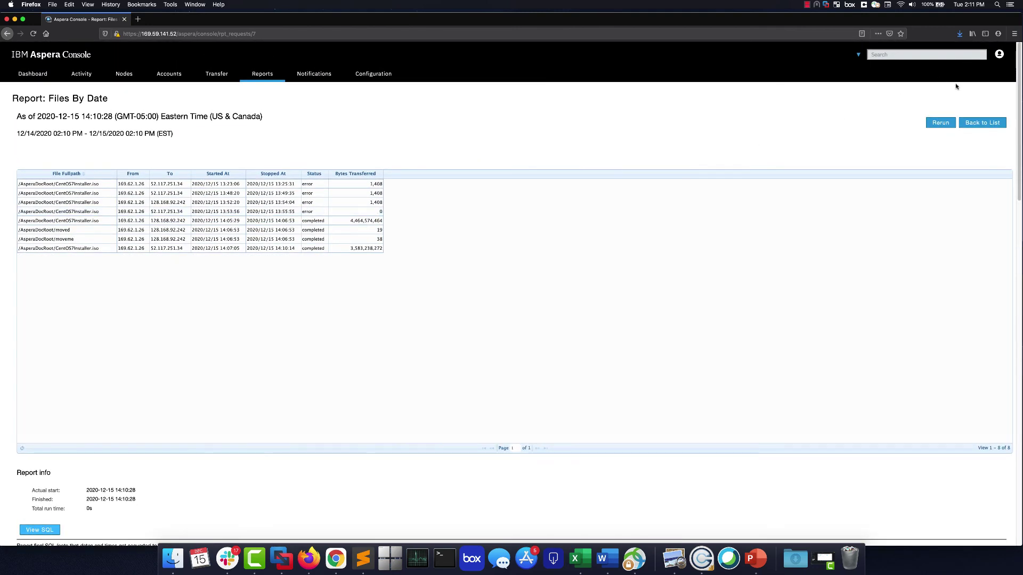
click(972, 122)
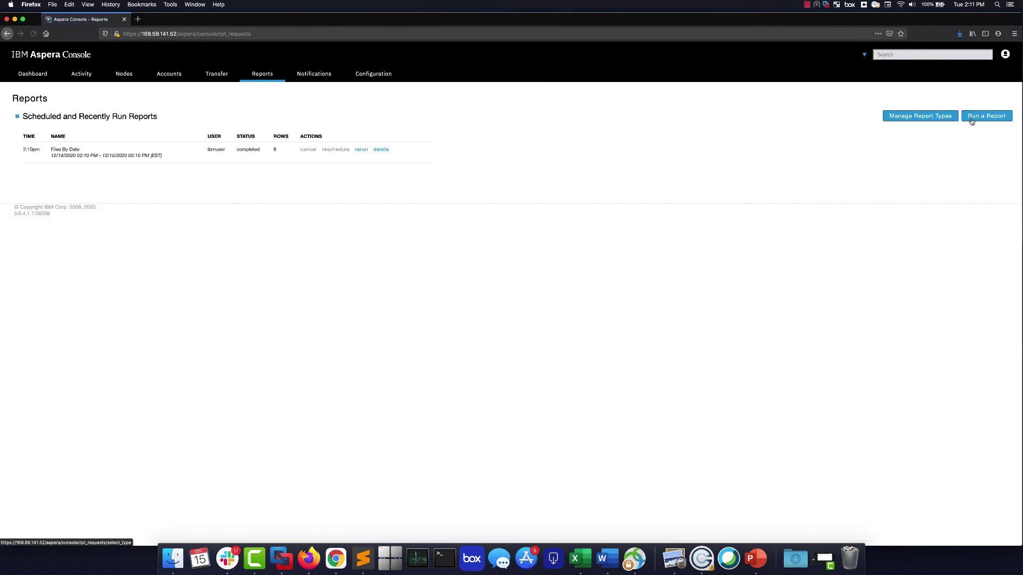